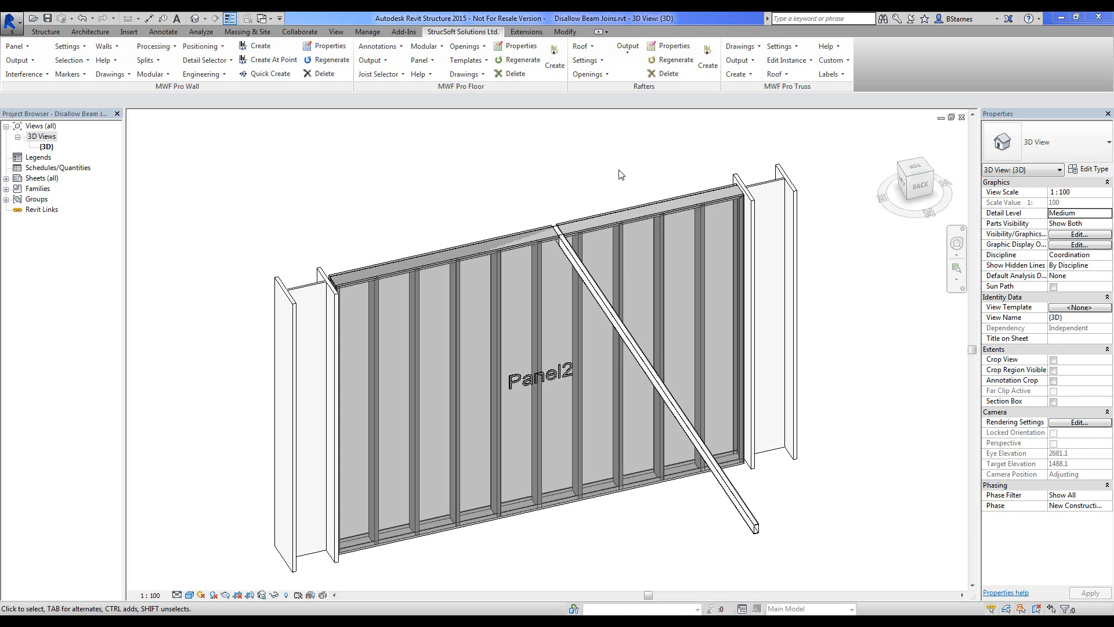
Examine the hollow section beam, the panel's top track and the rectangular wall opening around the beam's end
scroll(620, 174, "up", 4)
left_click(543, 358)
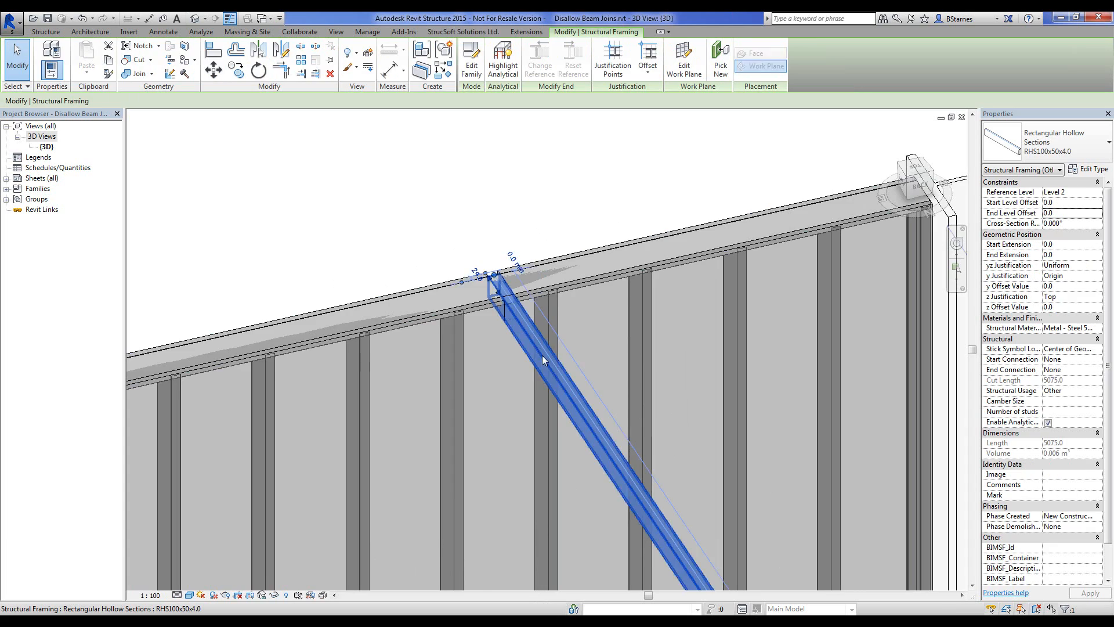
scroll(542, 355, "down", 5)
middle_click_drag(542, 355, 593, 256, "shift")
scroll(593, 256, "up", 5)
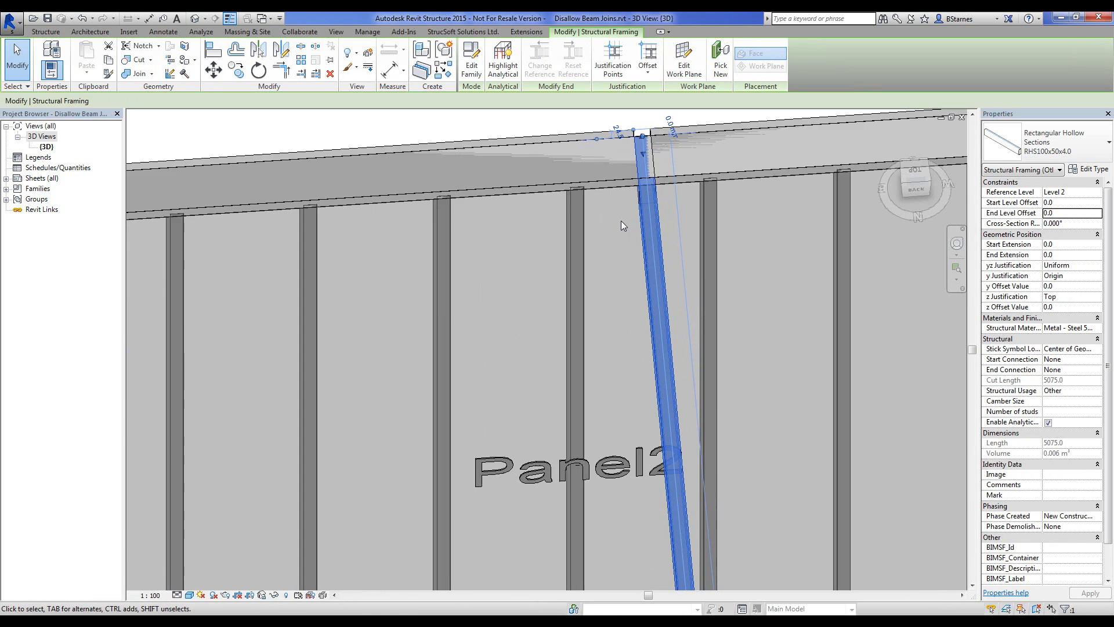
middle_click_drag(621, 220, 562, 322)
middle_click_drag(465, 390, 793, 273)
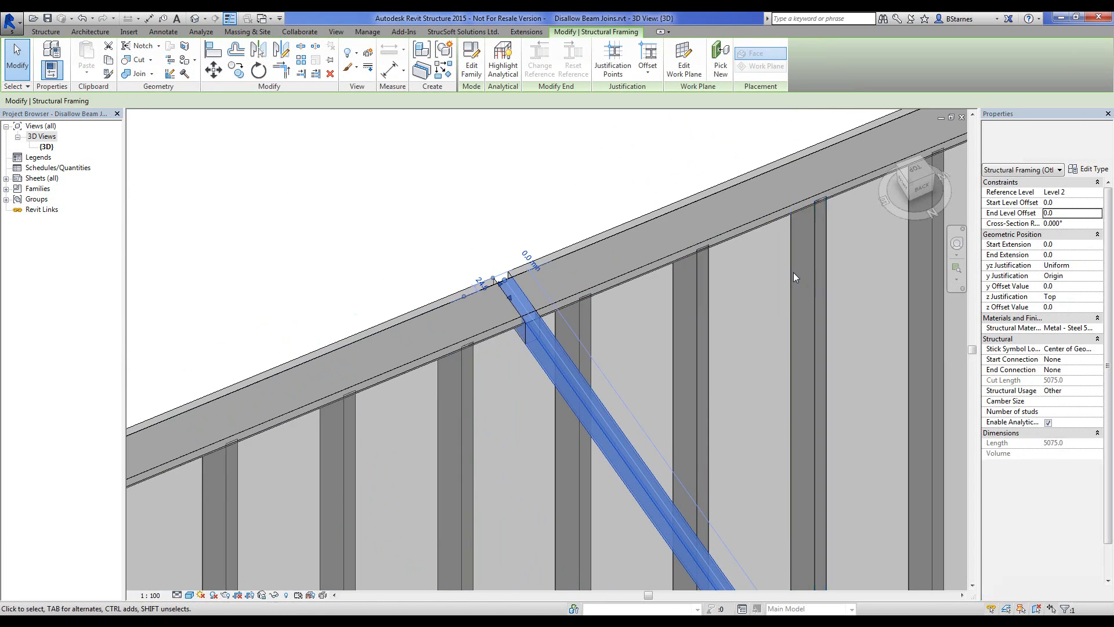
left_click(614, 281)
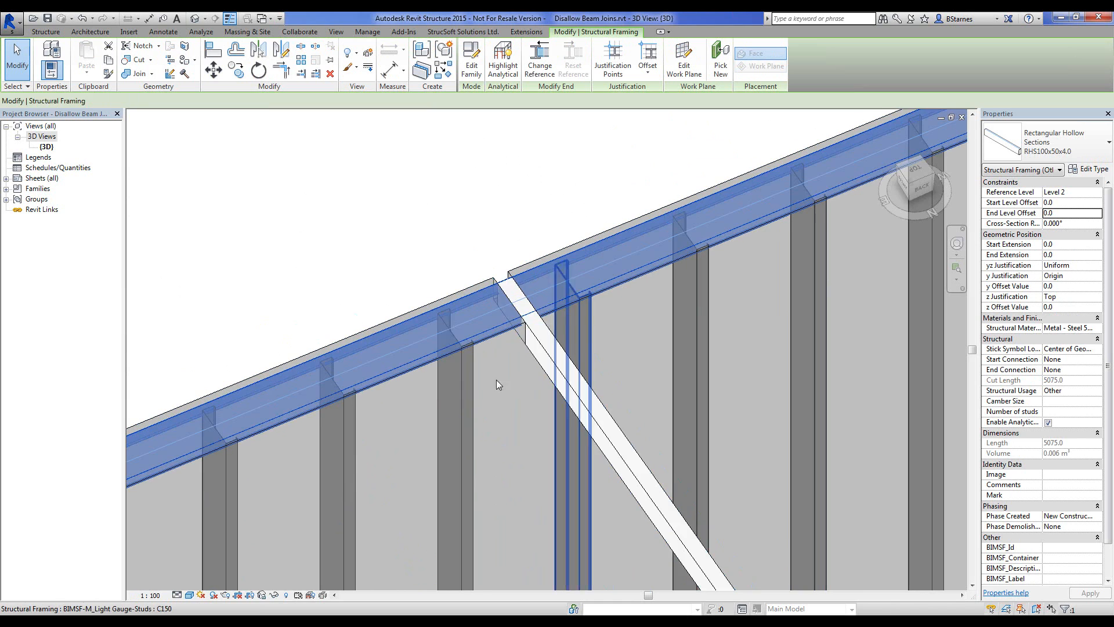
key("Tab")
left_click(493, 348)
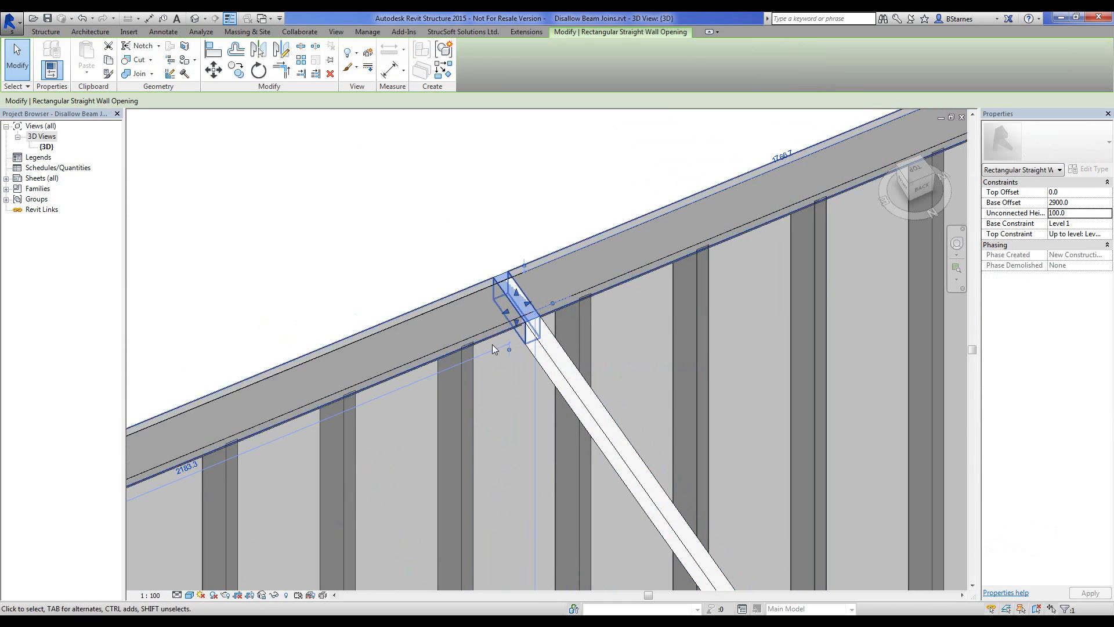
key("Delete")
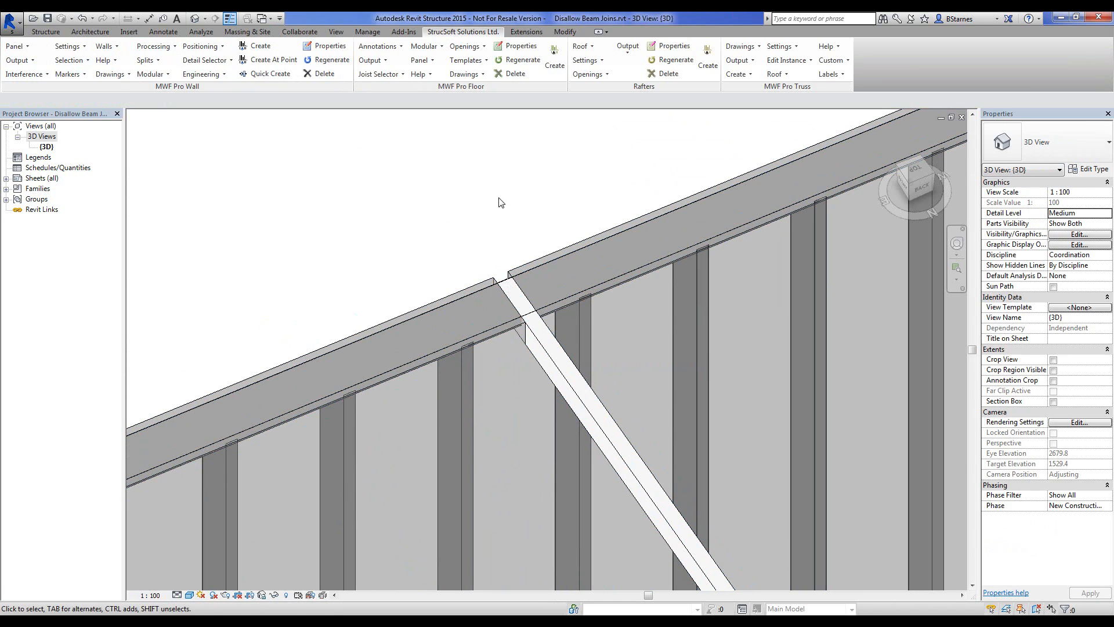
Regenerate the Panel2 wall framing from the stud next to the beam
left_click(589, 302)
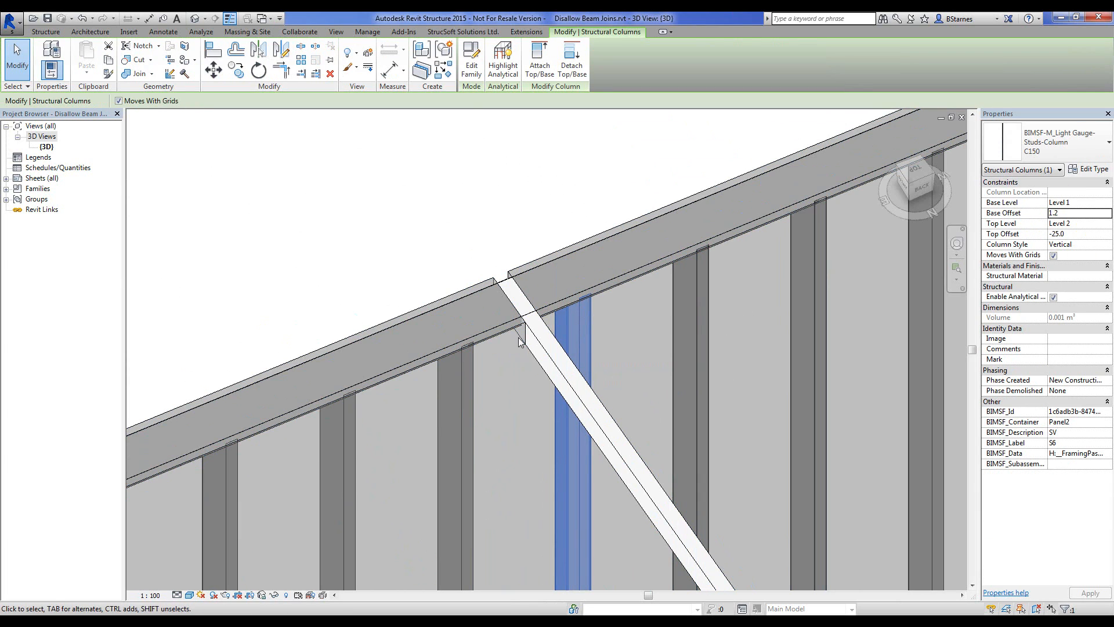
left_click(471, 32)
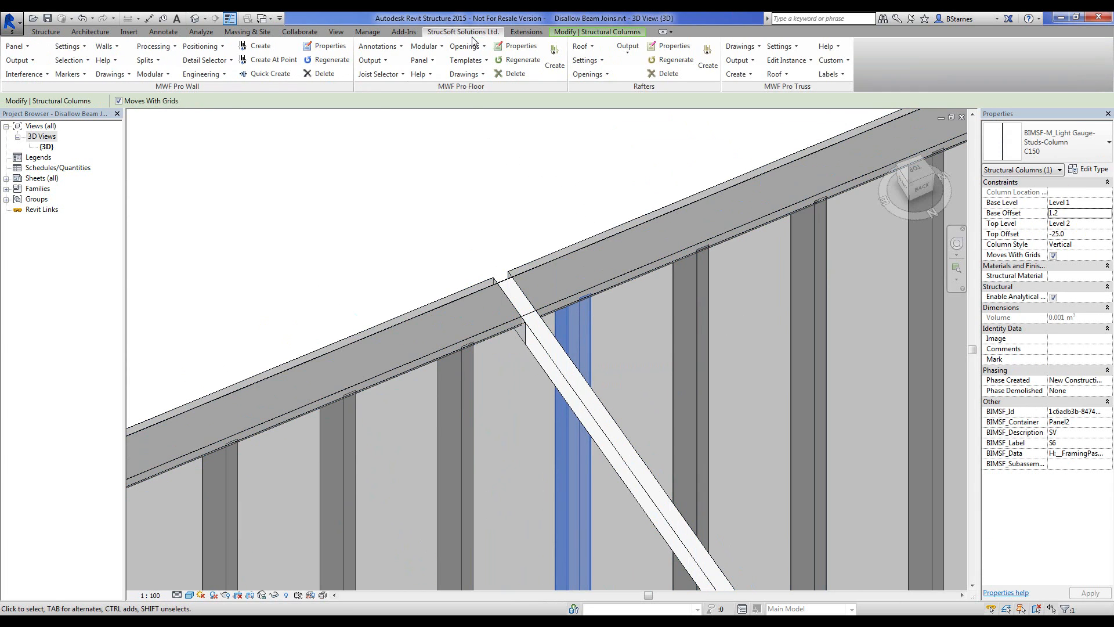
left_click(321, 61)
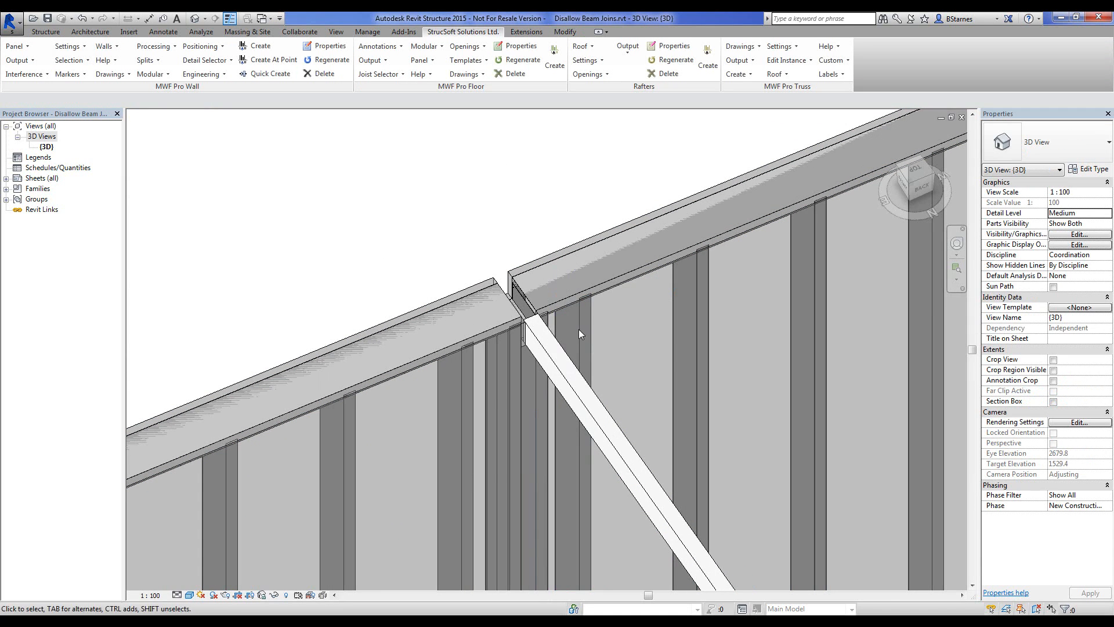
Undo and redo the panel regeneration to compare the beam's end before and after it
left_click(552, 370)
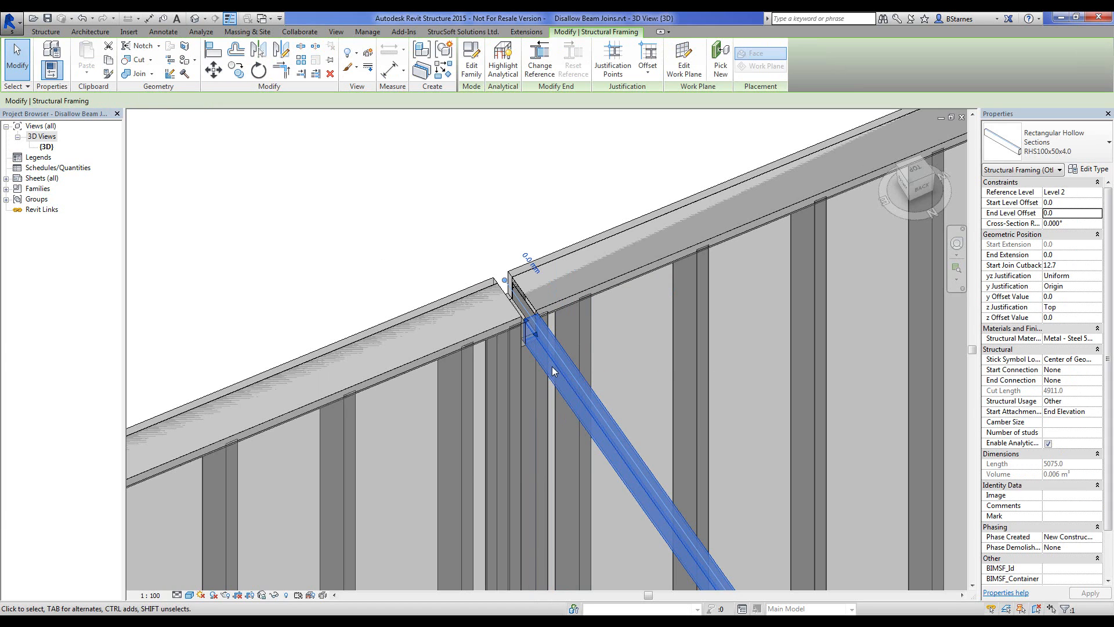
key("Escape")
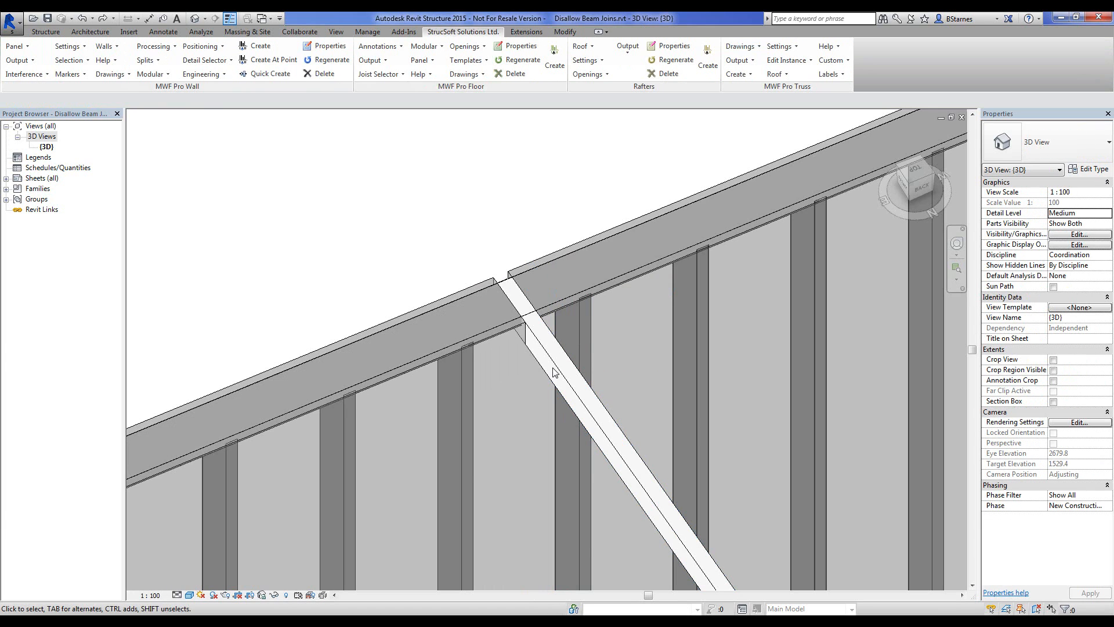
left_click(598, 402)
key("ctrl+z")
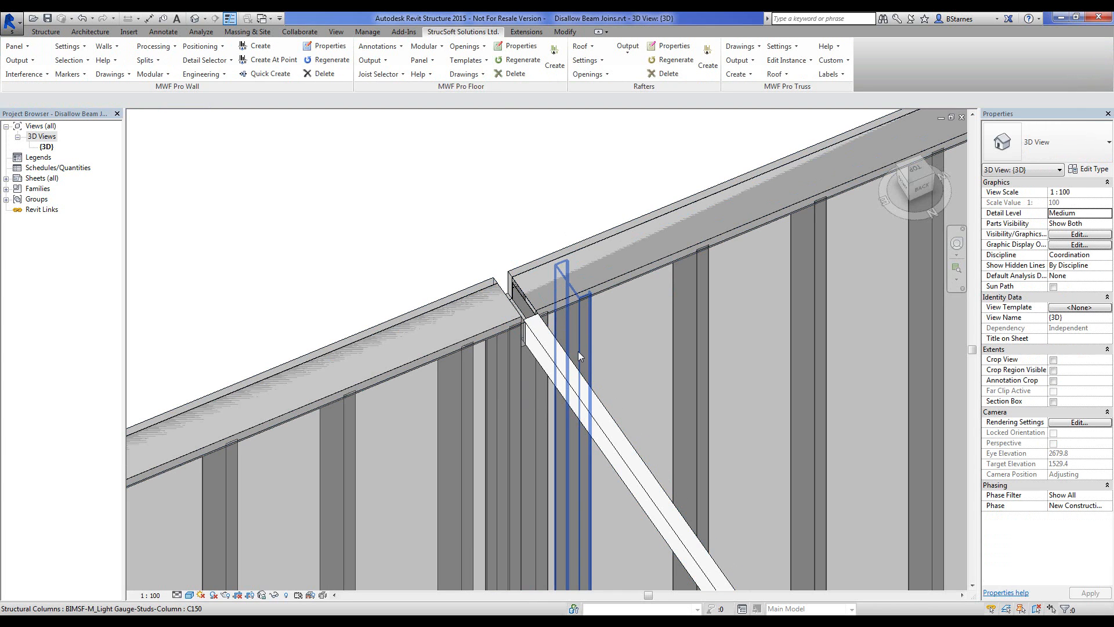
Inspect the beam's start end, the adjacent top track piece and the stud beside the opening
left_click(586, 425)
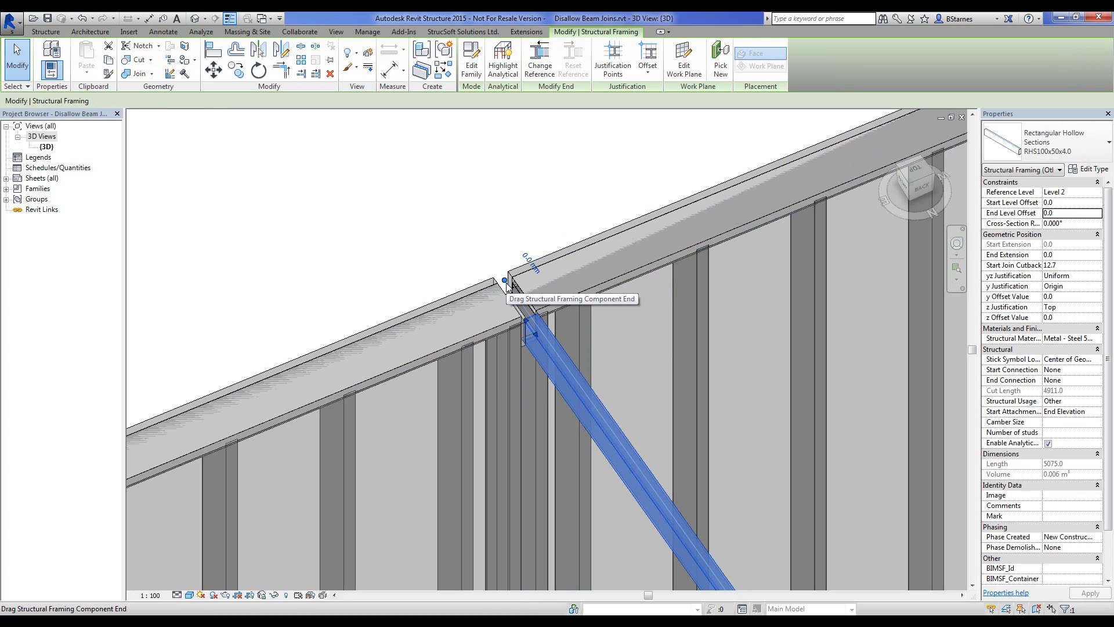
left_click(554, 312)
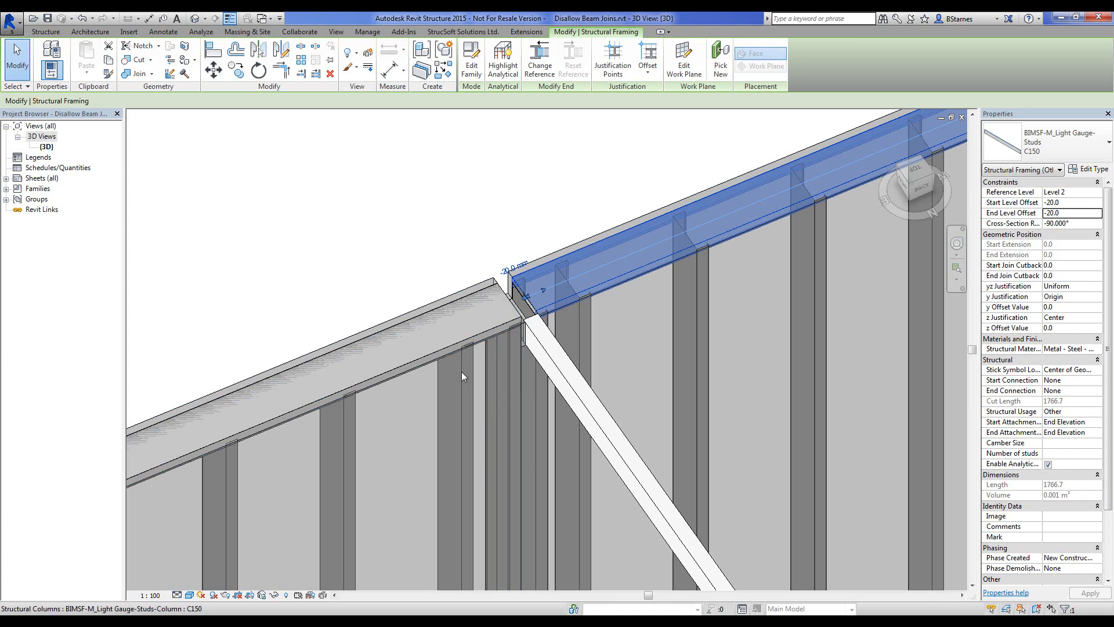
left_click(592, 335)
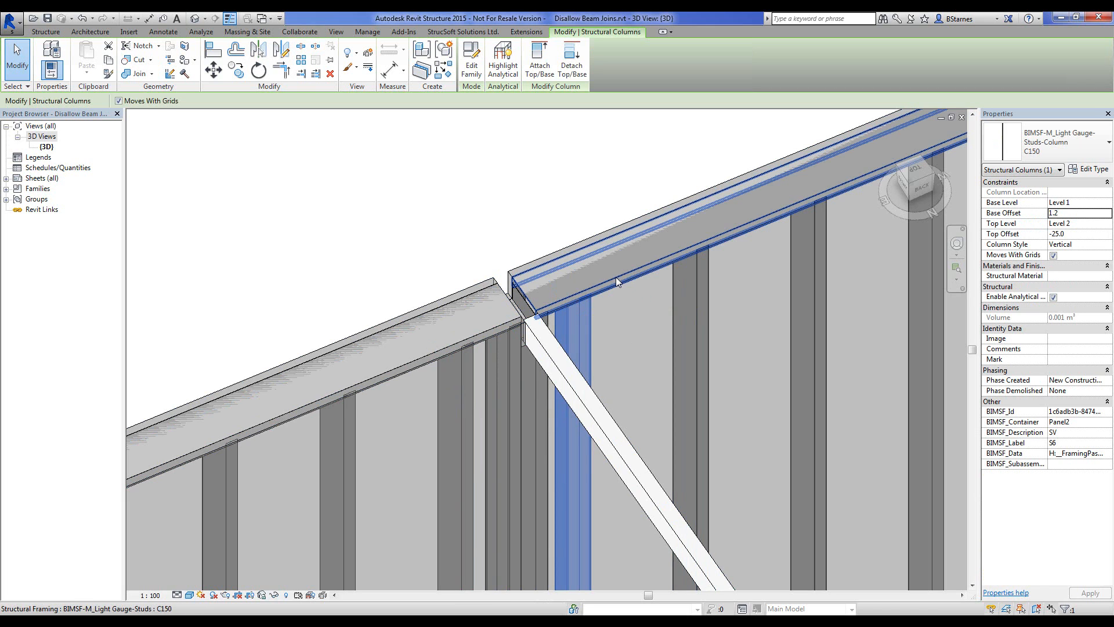
left_click(573, 369)
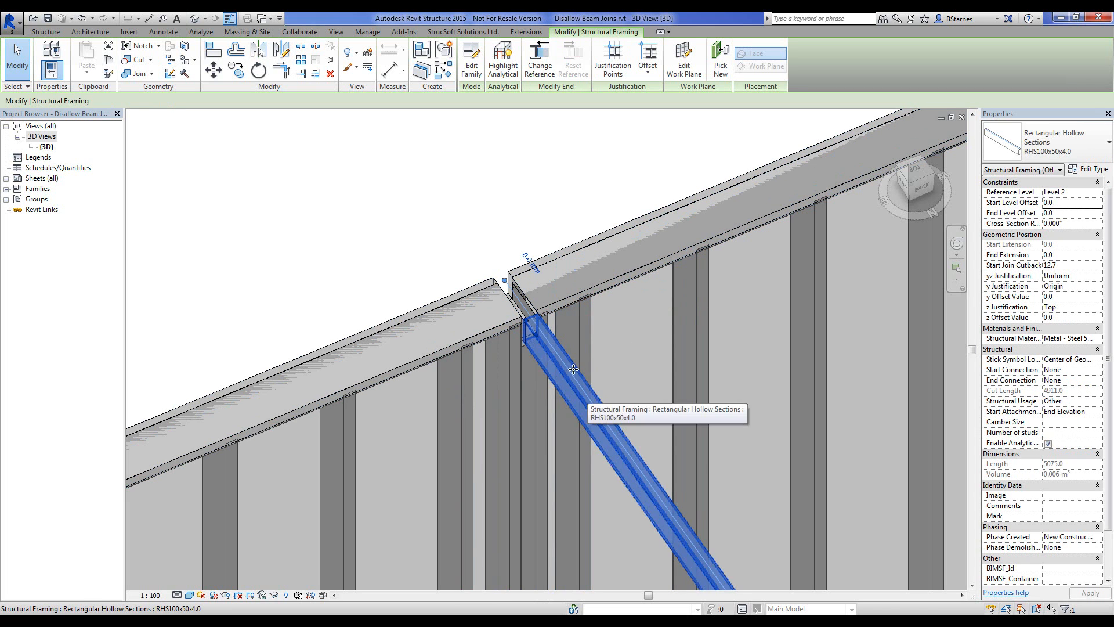
Measure the gap from the beam's end to the far face of the wall with an aligned dimension, without placing it
left_click(165, 32)
left_click(49, 58)
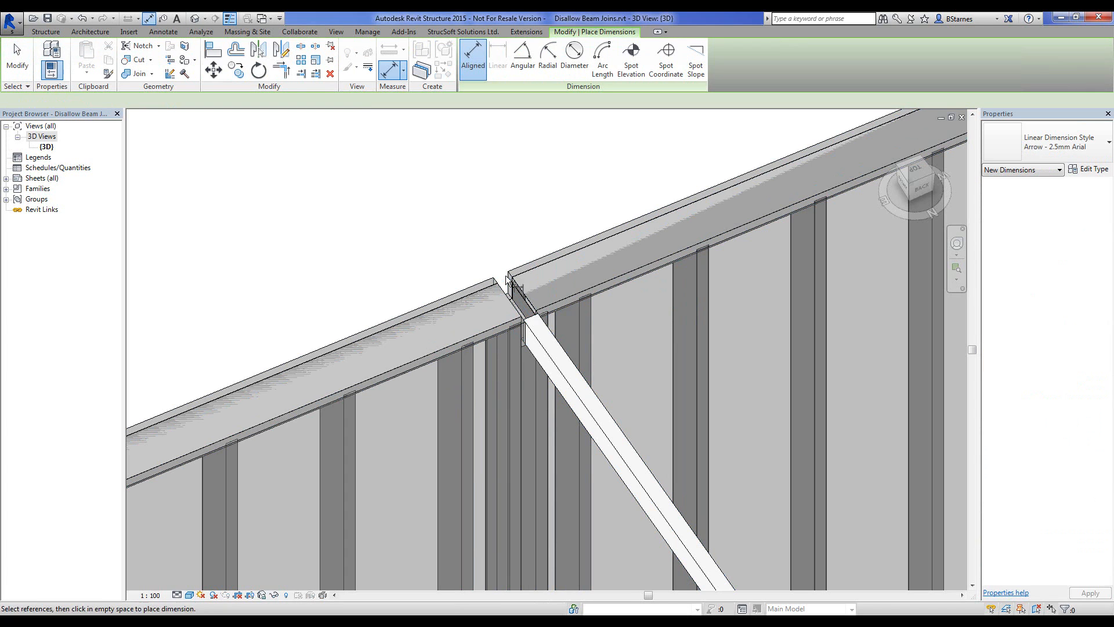
left_click(530, 318)
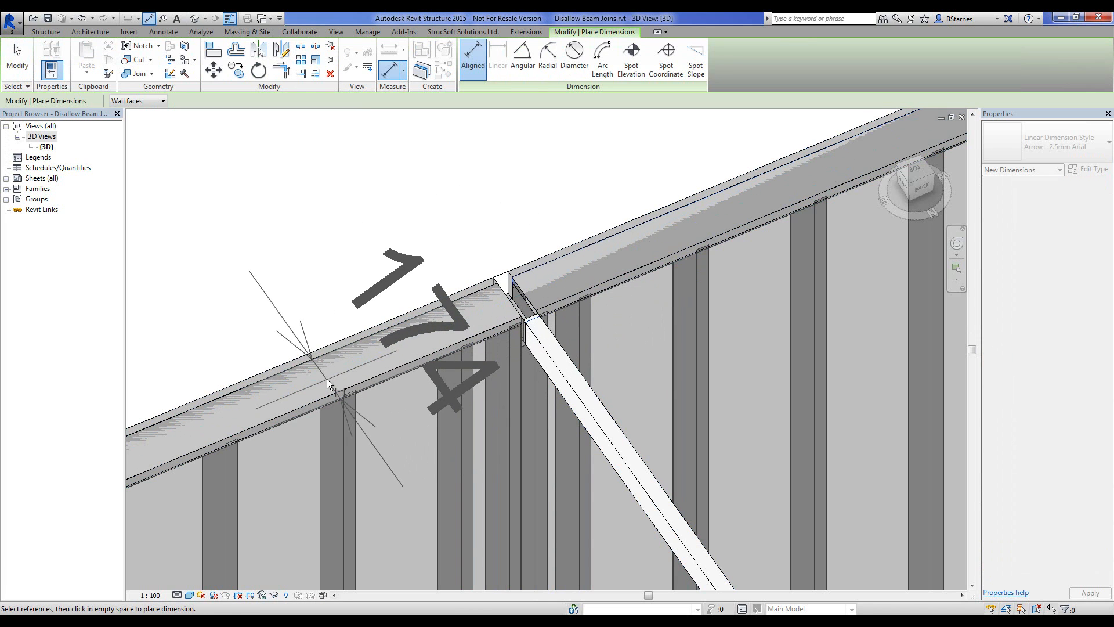
key("Escape")
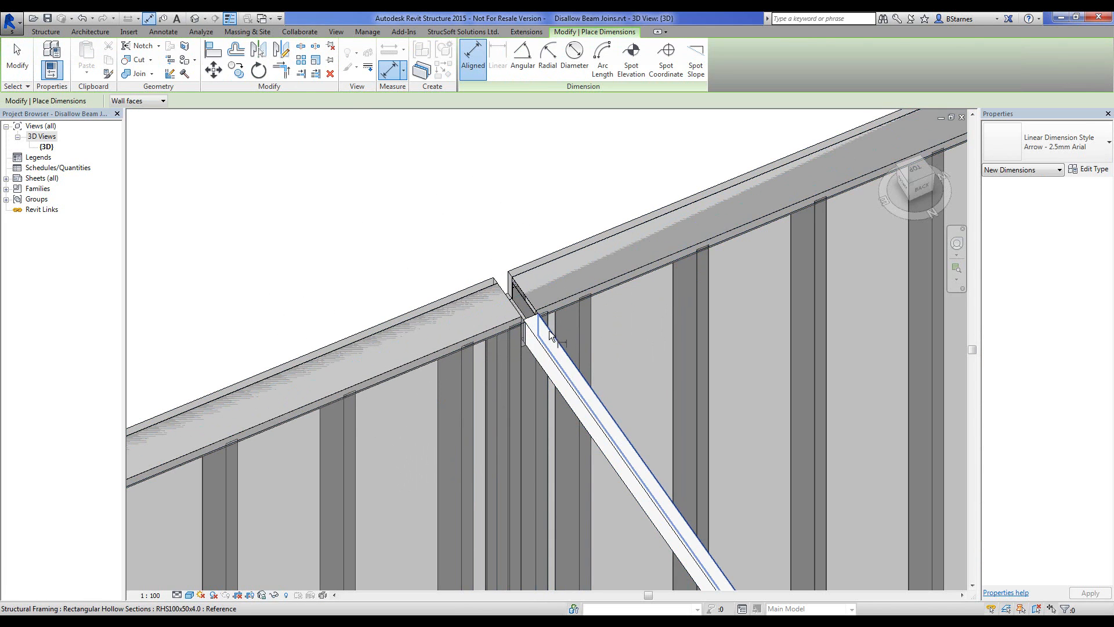
key("Escape")
Set the hollow section beam's start join cutback to -160
left_click(548, 330)
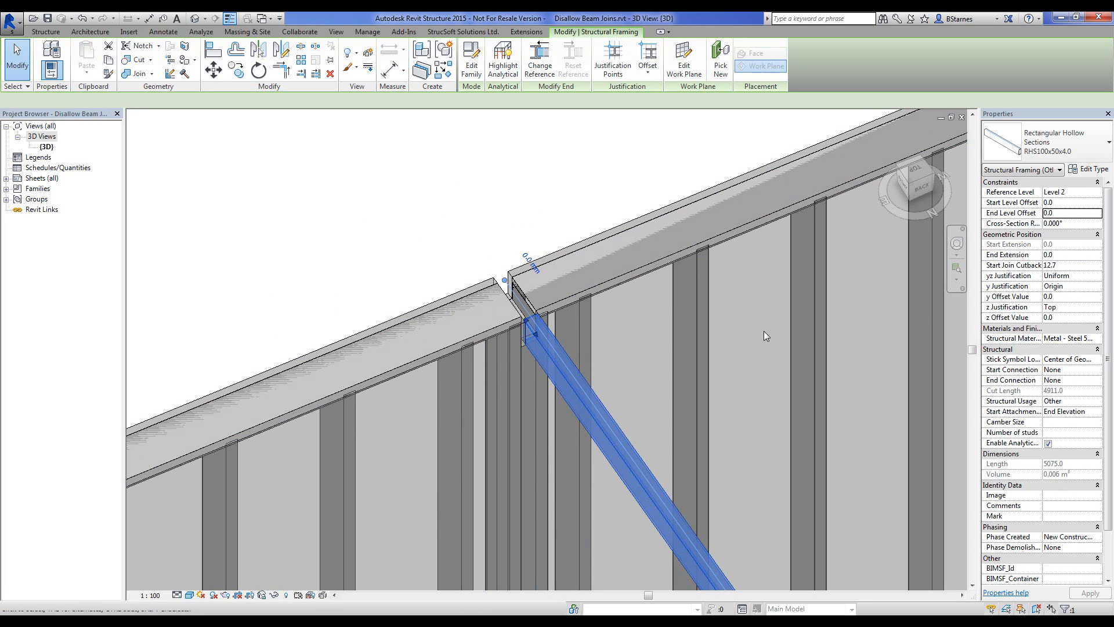
left_click(1058, 267)
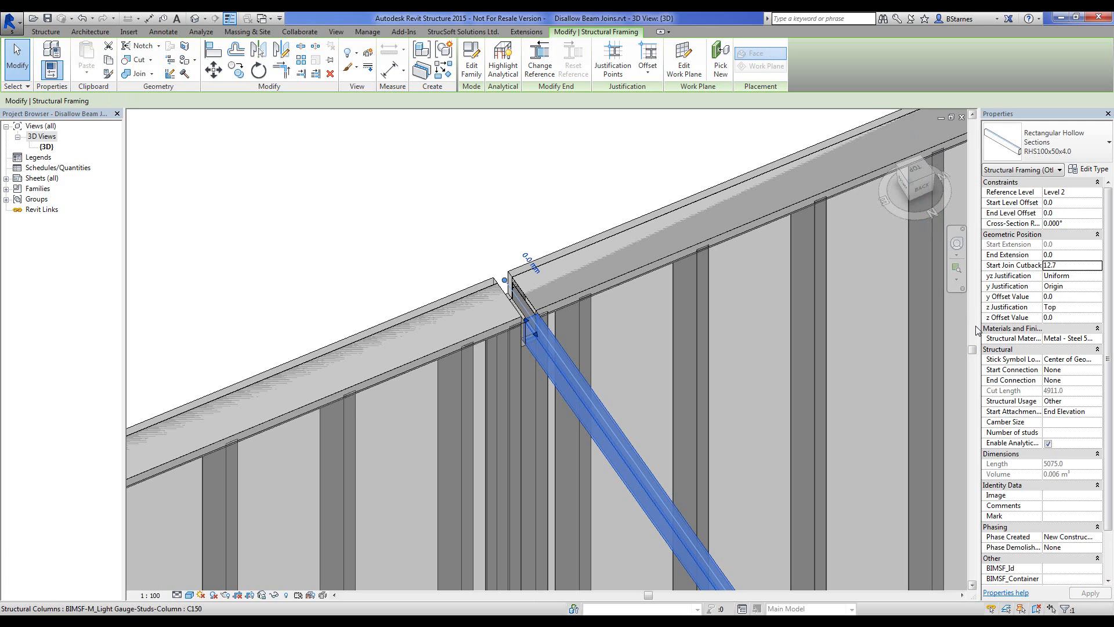
double_click(1075, 266)
type("-16")
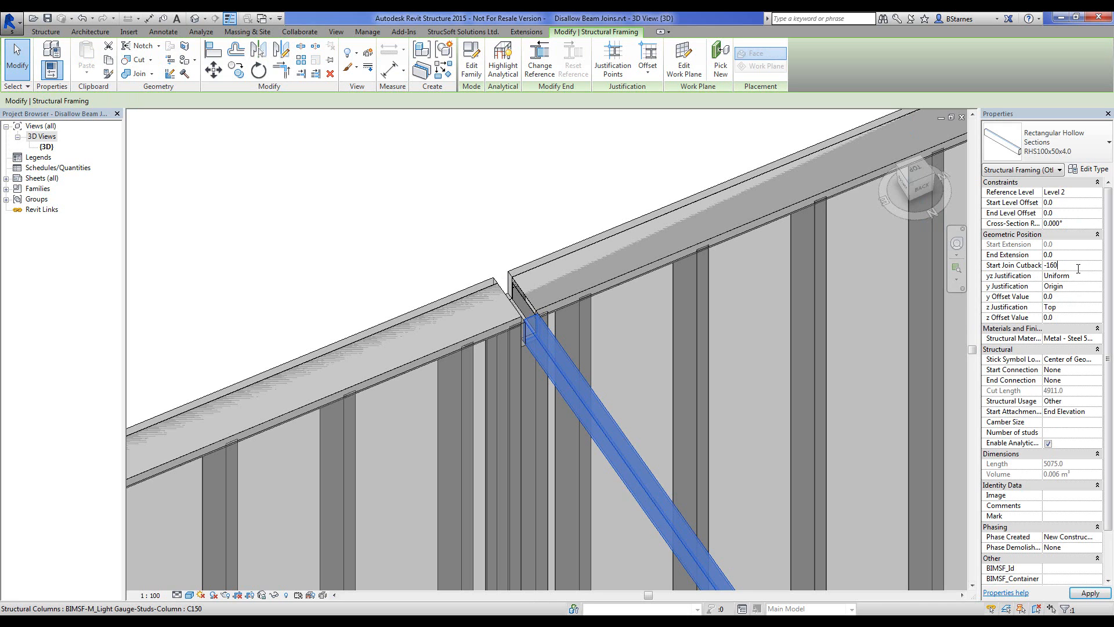
type("0")
left_click(503, 187)
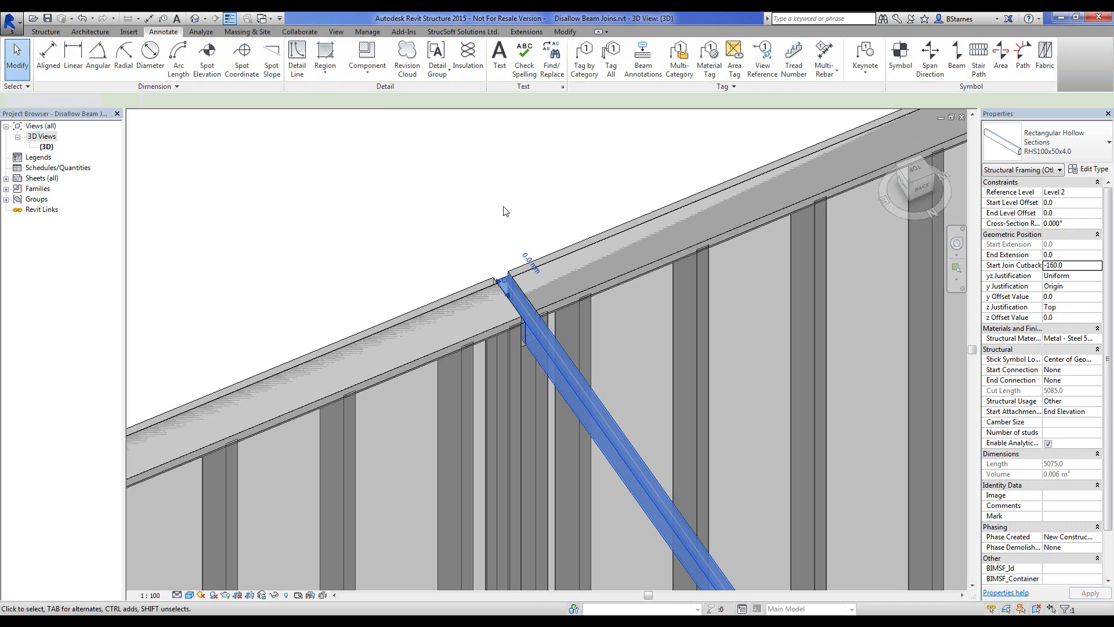
scroll(515, 307, "up", 3)
scroll(612, 436, "down", 4)
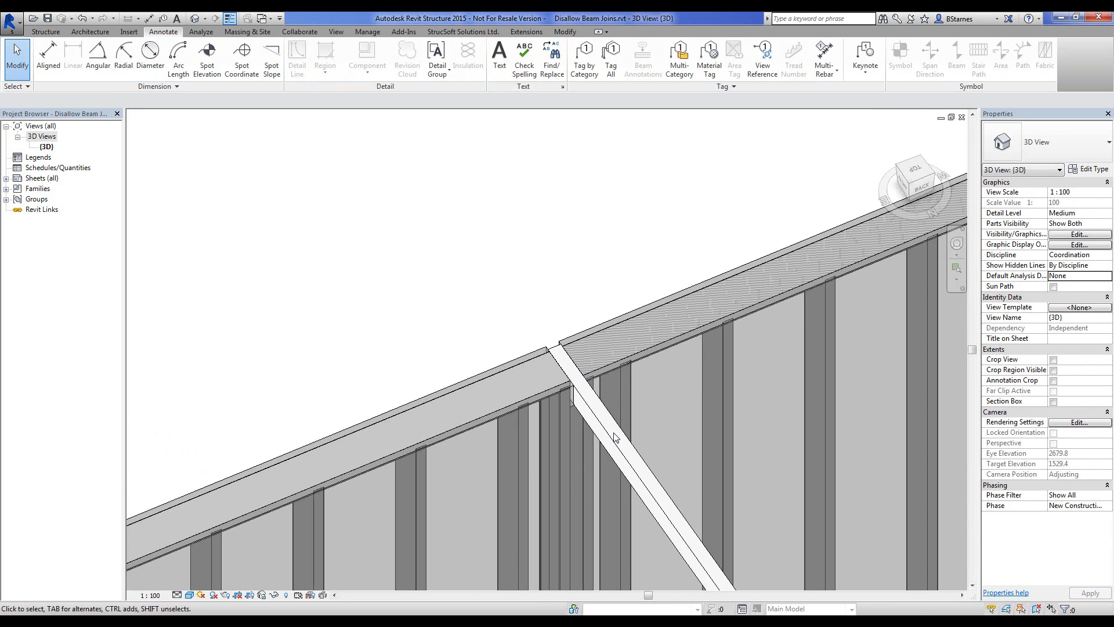
middle_click_drag(581, 379, 698, 340)
scroll(468, 256, "down", 5)
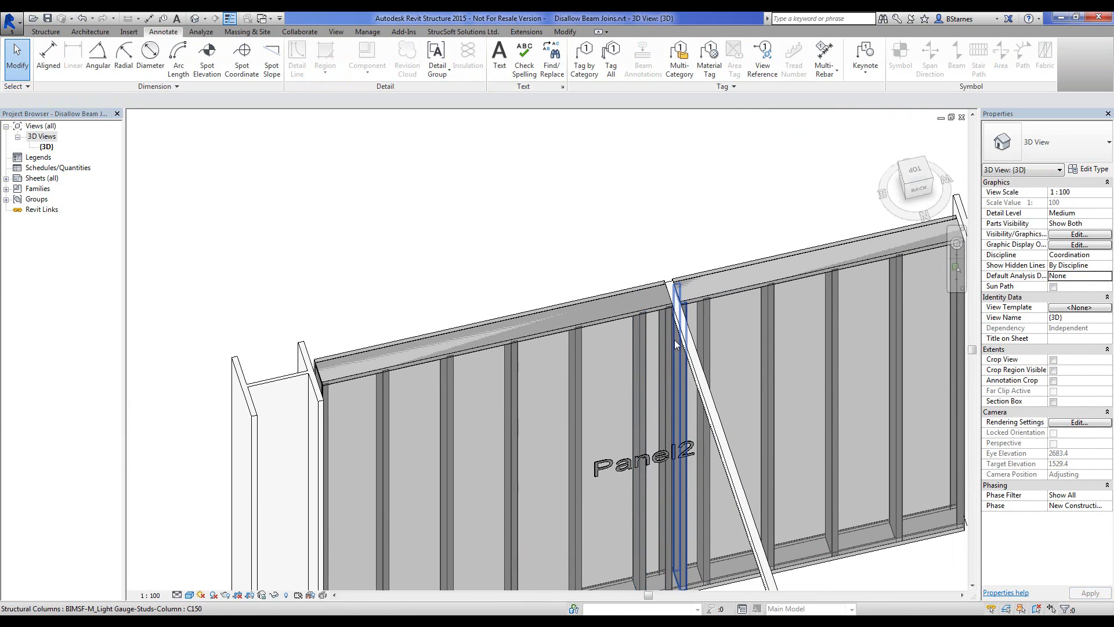
Undo the beam's start join cutback change
left_click(697, 340)
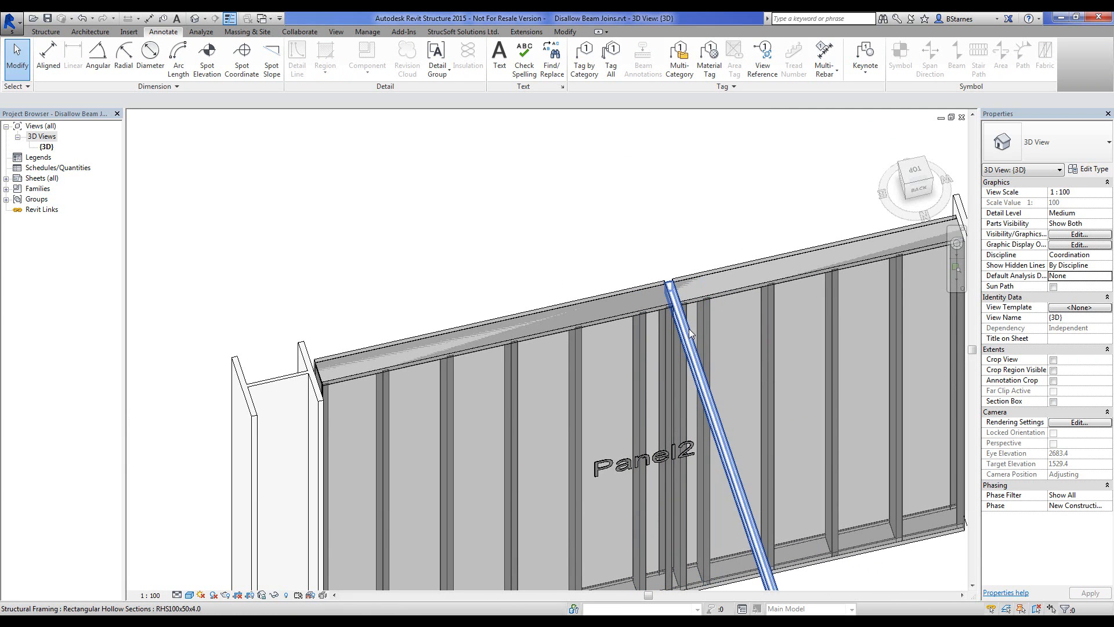
scroll(691, 325, "up", 3)
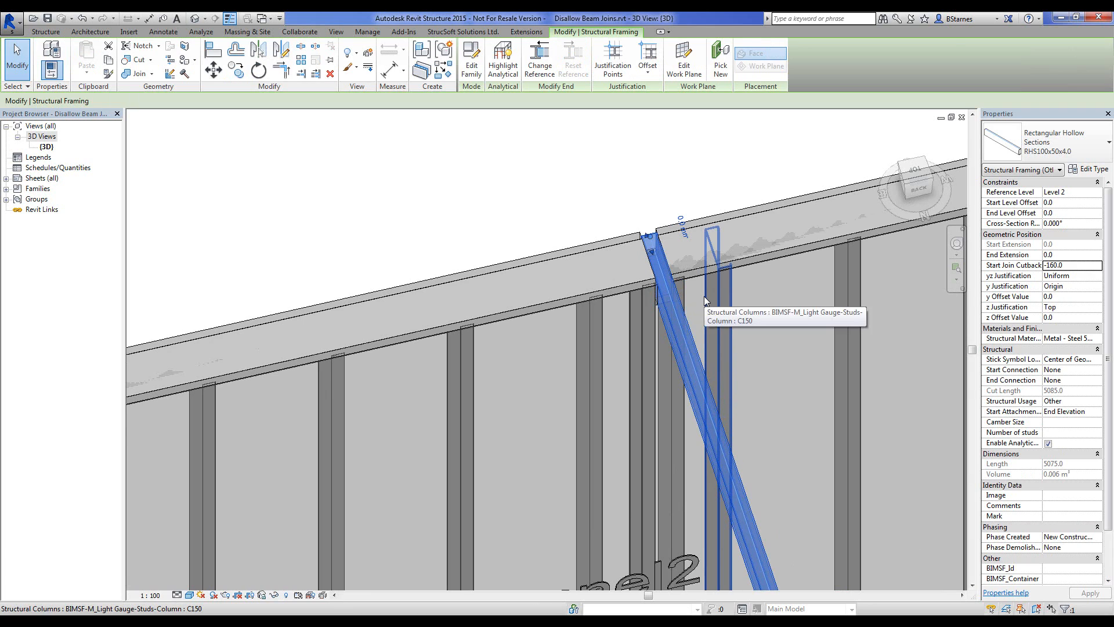
key("Escape")
Disallow the join at the hollow section beam's end in the wall opening
left_click(676, 317)
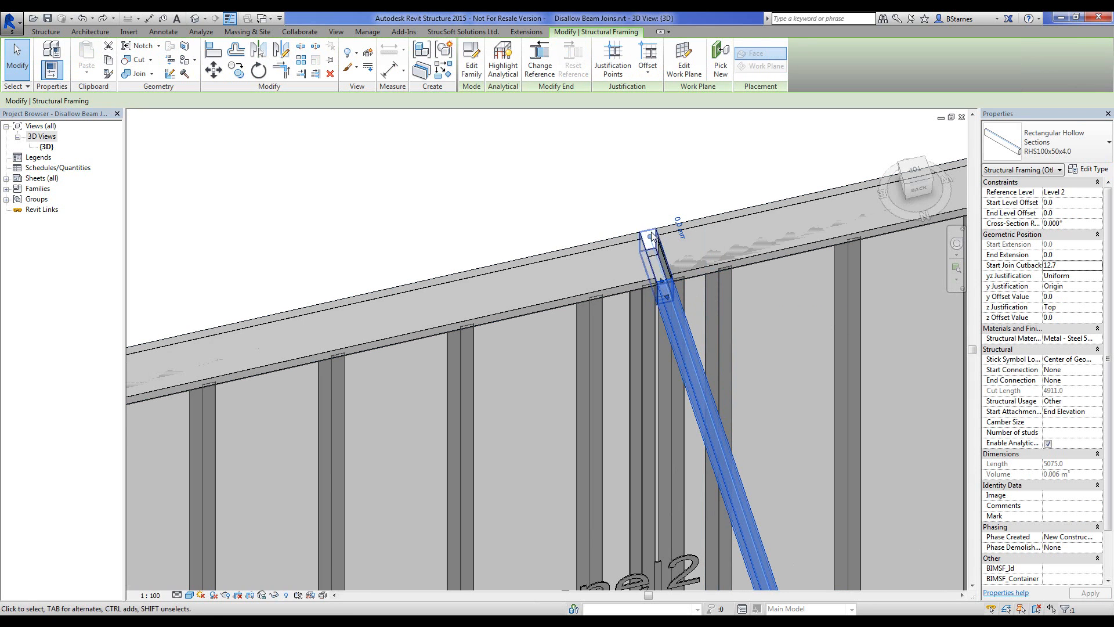
right_click(650, 242)
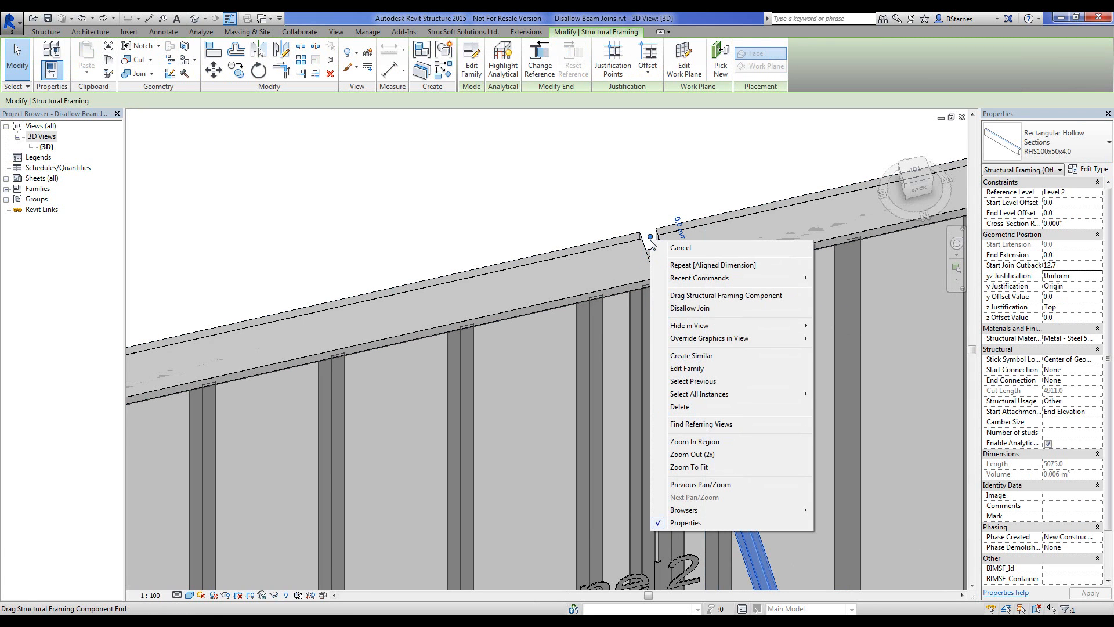
left_click(698, 308)
key("Escape")
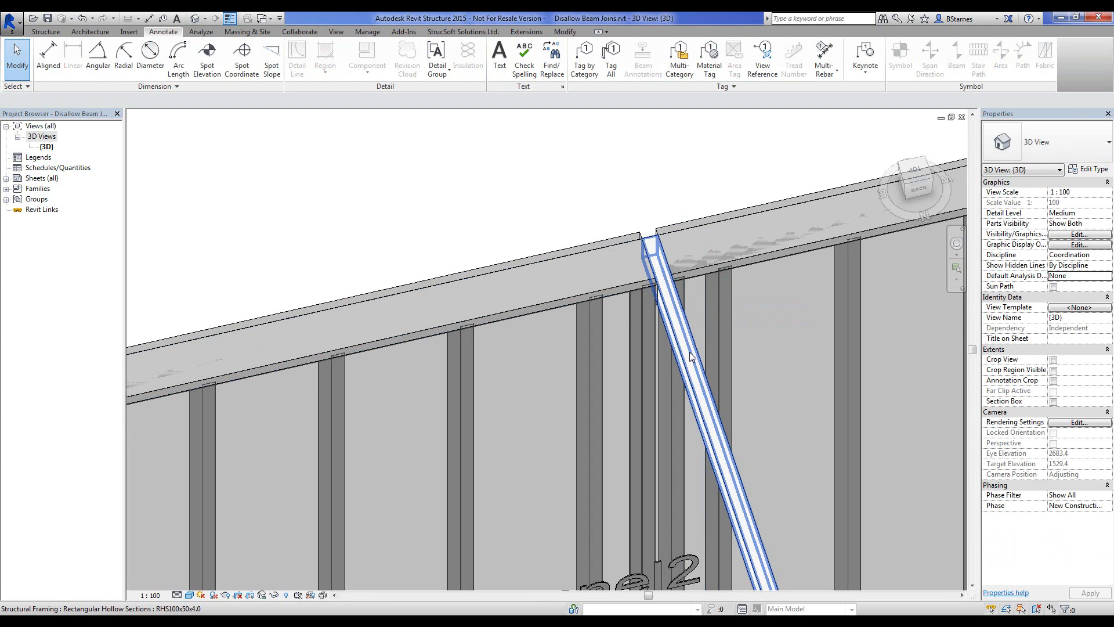
Examine the unjoined beam, the wide flange column at the panel's end and the adjoining top track piece
left_click(690, 357)
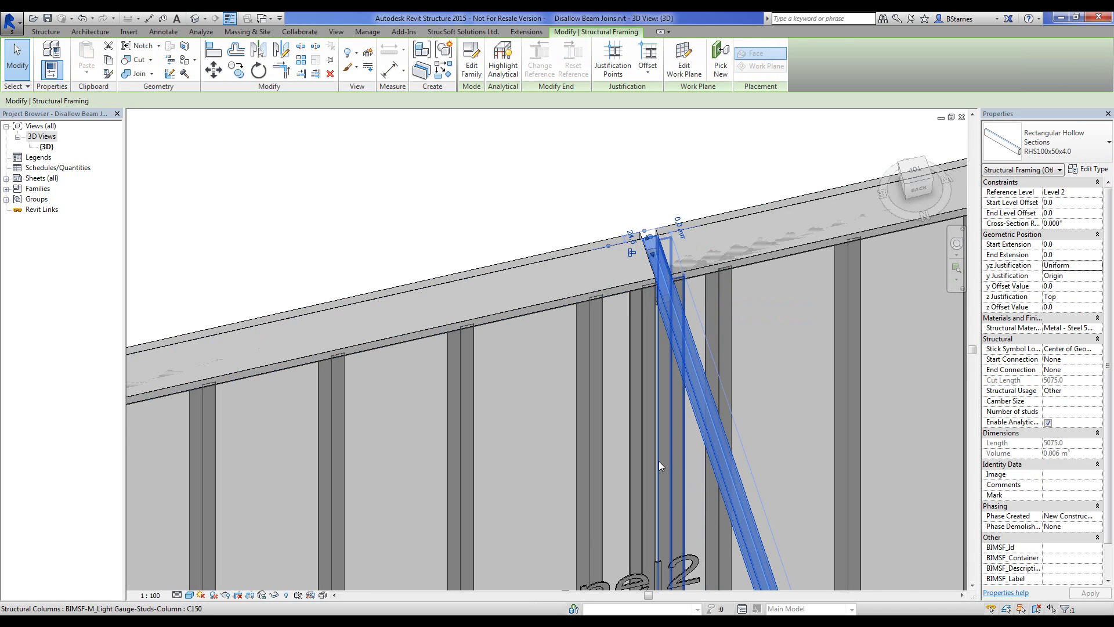
scroll(658, 461, "down", 5)
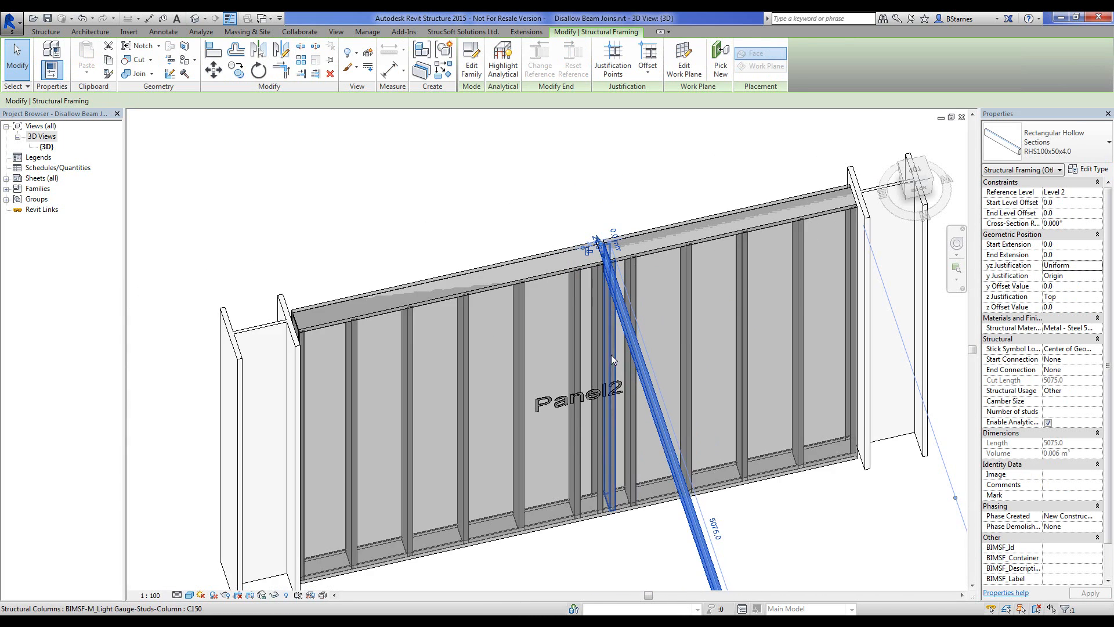
middle_click_drag(611, 353, 637, 386)
middle_click_drag(709, 358, 698, 373, "shift")
middle_click_drag(597, 417, 791, 356)
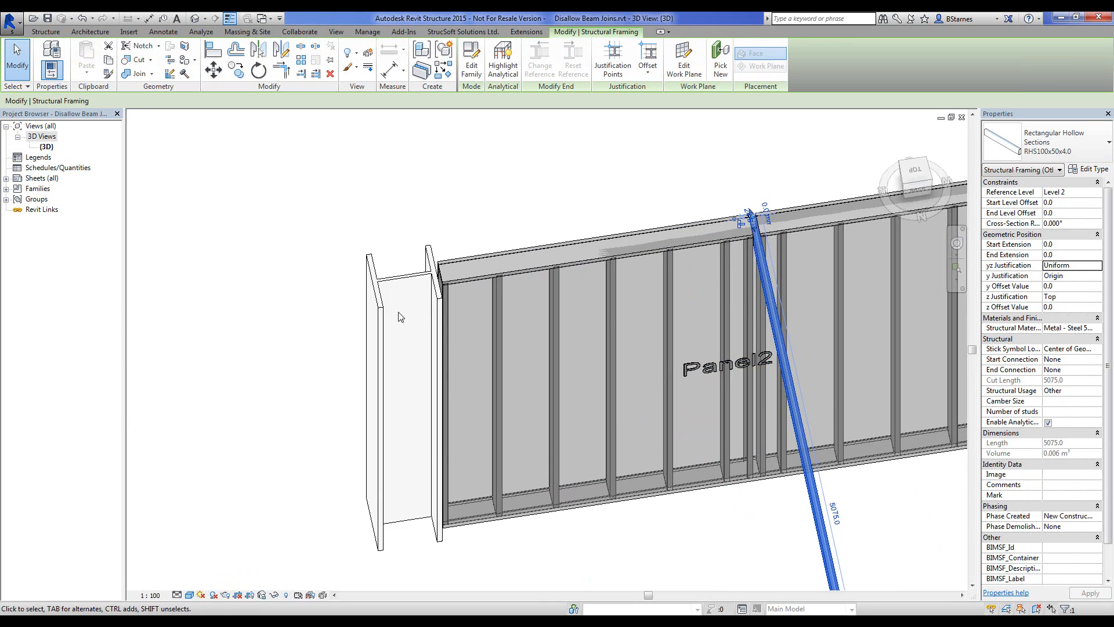
left_click(410, 272)
left_click(406, 277)
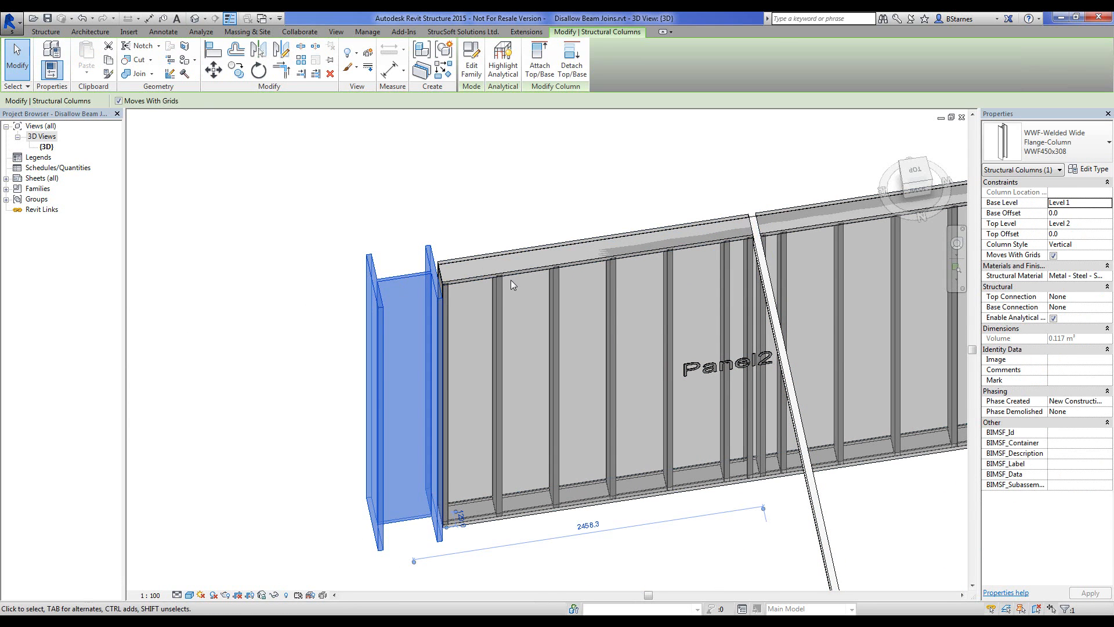
left_click(476, 276)
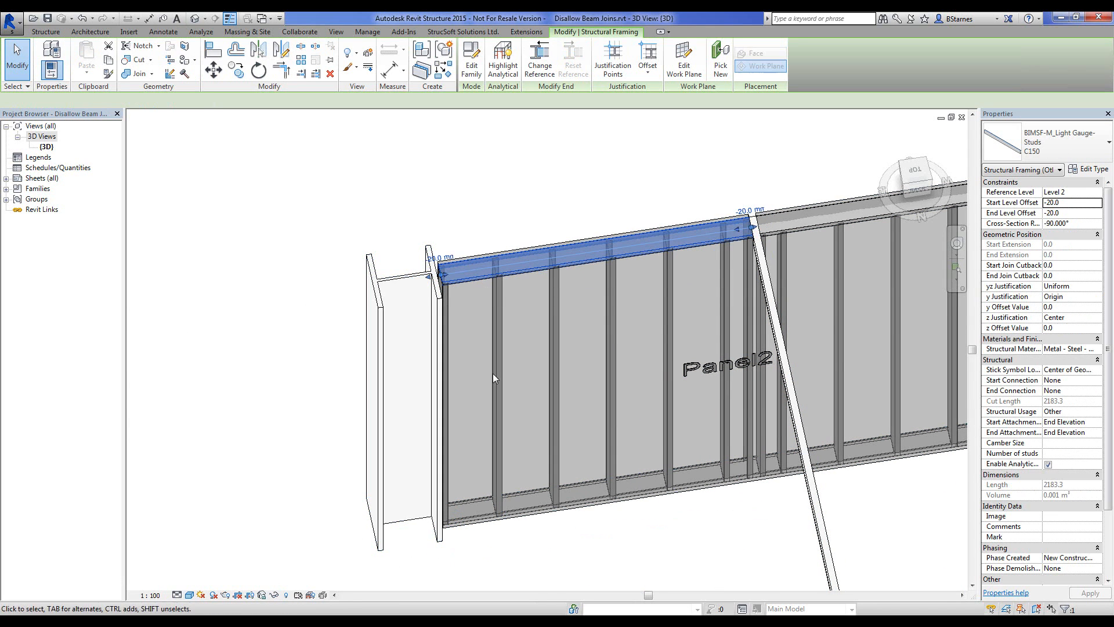
Move the wide flange column at the panel's end 10 mm horizontally away from the wall panel
left_click(518, 504, "ctrl")
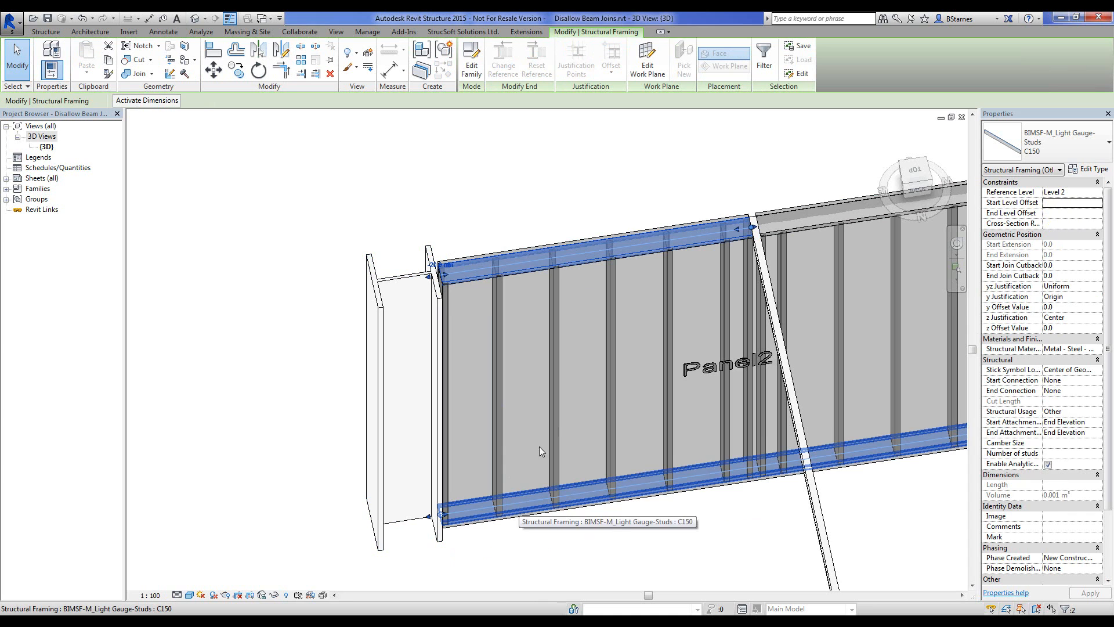
left_click(414, 282)
middle_click_drag(532, 390, 574, 443, "shift")
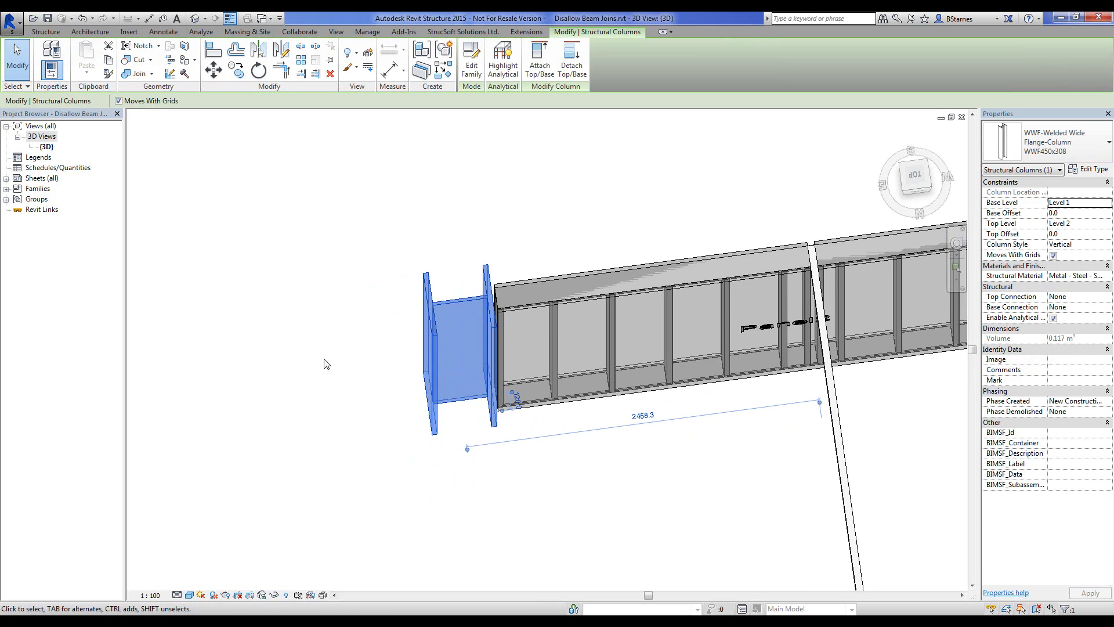
middle_click_drag(525, 375, 493, 392, "shift")
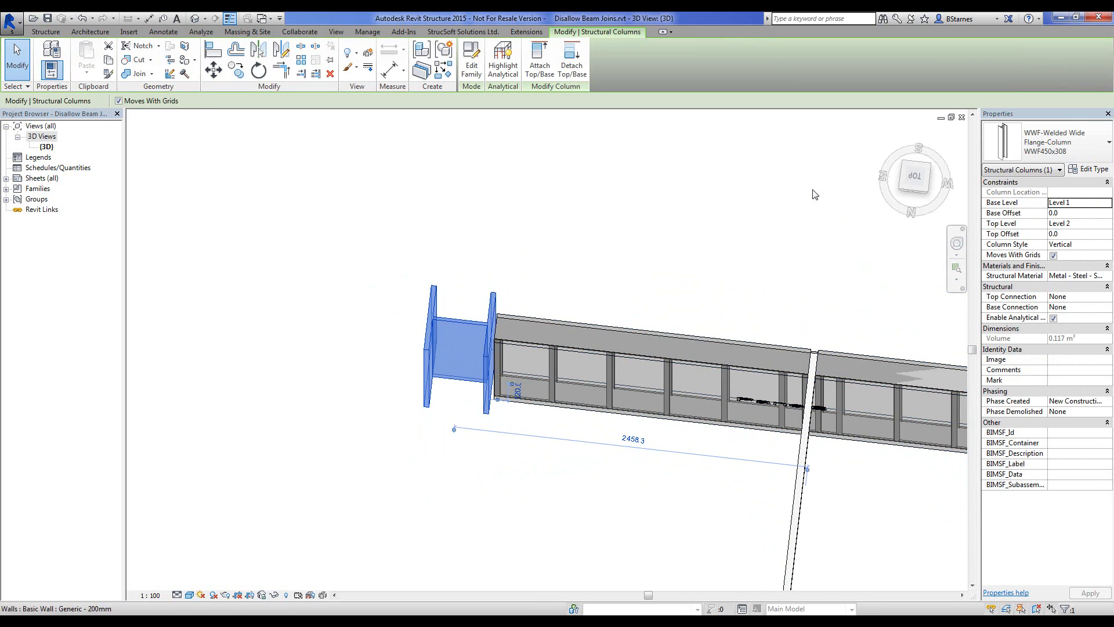
left_click_drag(916, 174, 917, 176)
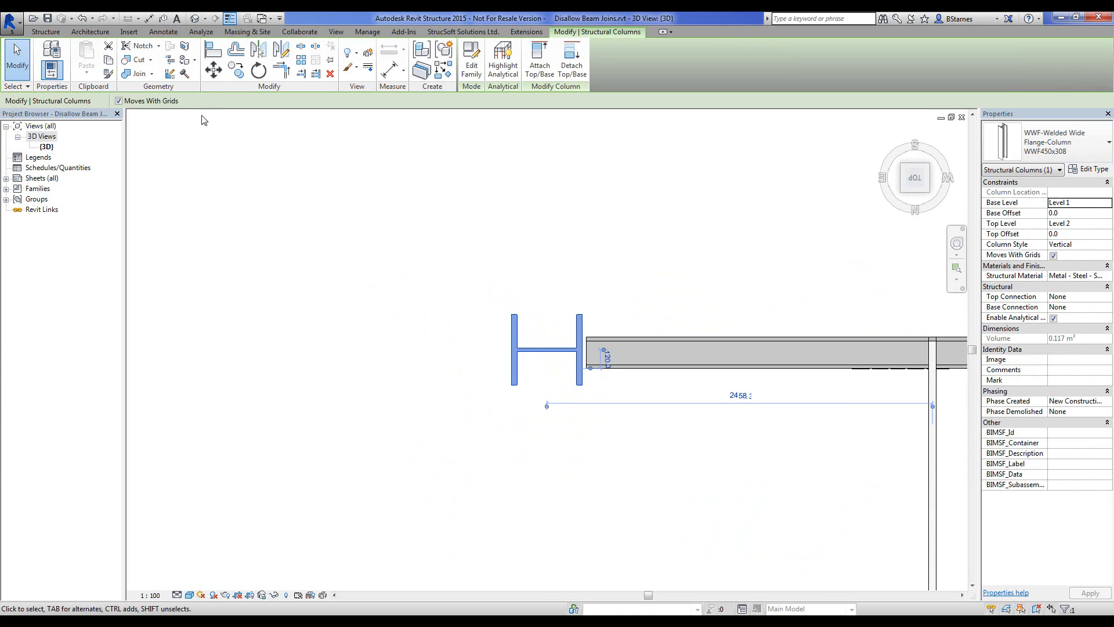
left_click(213, 70)
left_click(562, 262)
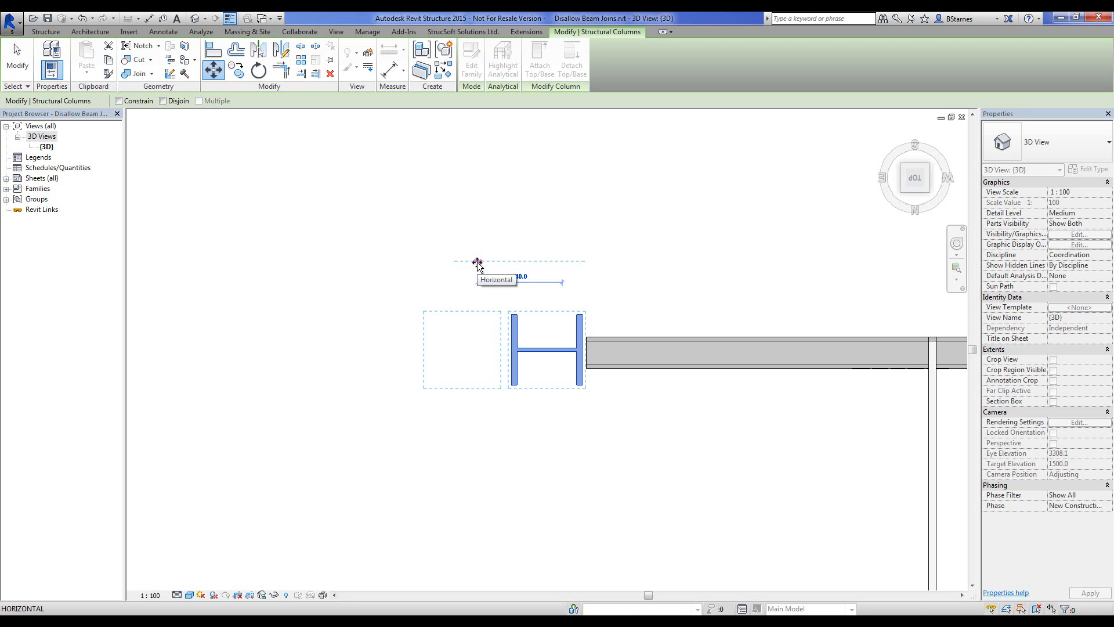
type("10")
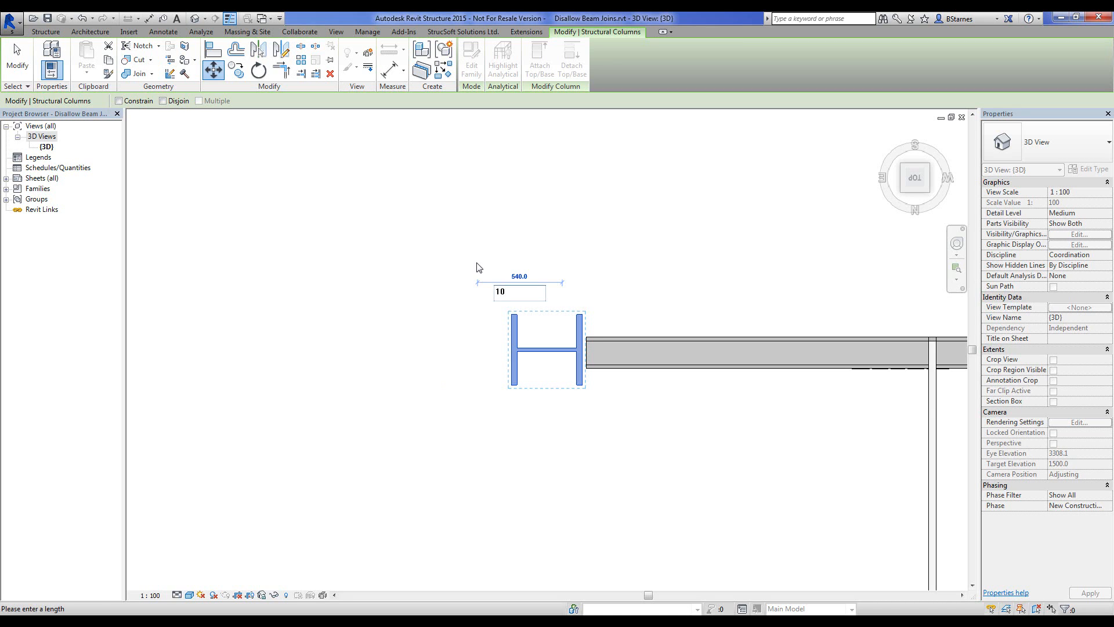
key("Return")
left_click(436, 289)
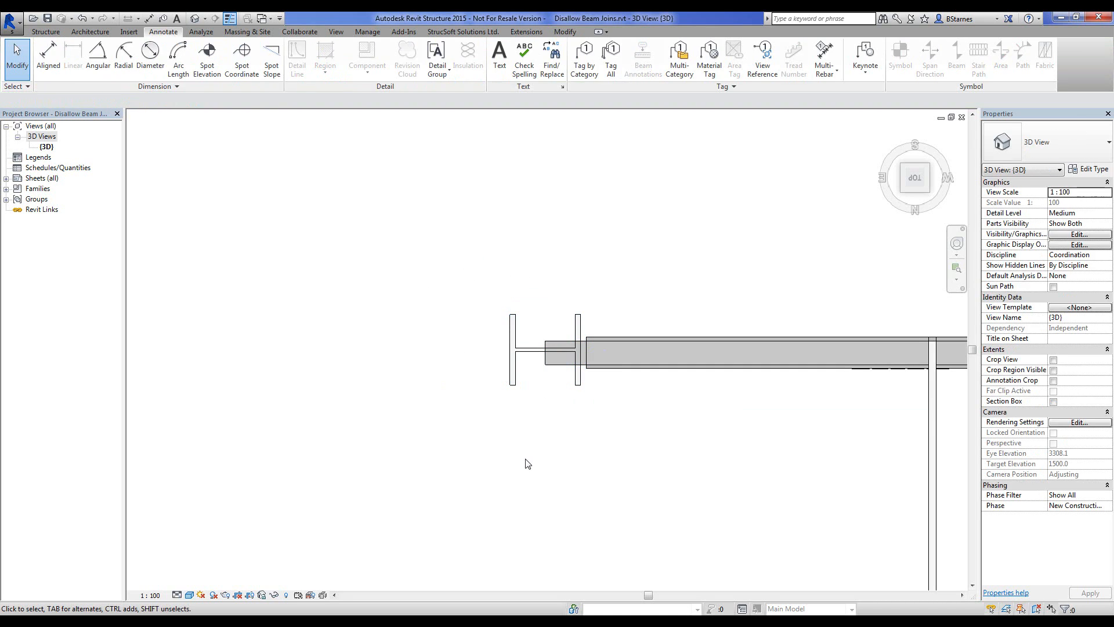
Check the top and bottom track ends at the shifted column and undo the column's 10 mm move
left_click(562, 364)
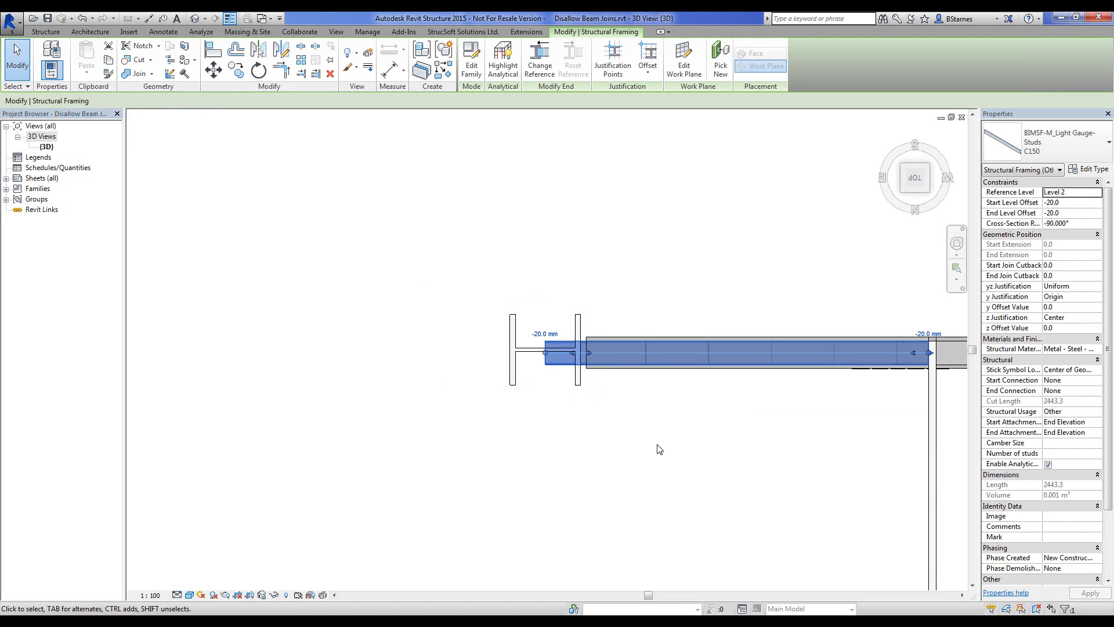
middle_click_drag(707, 450, 548, 207)
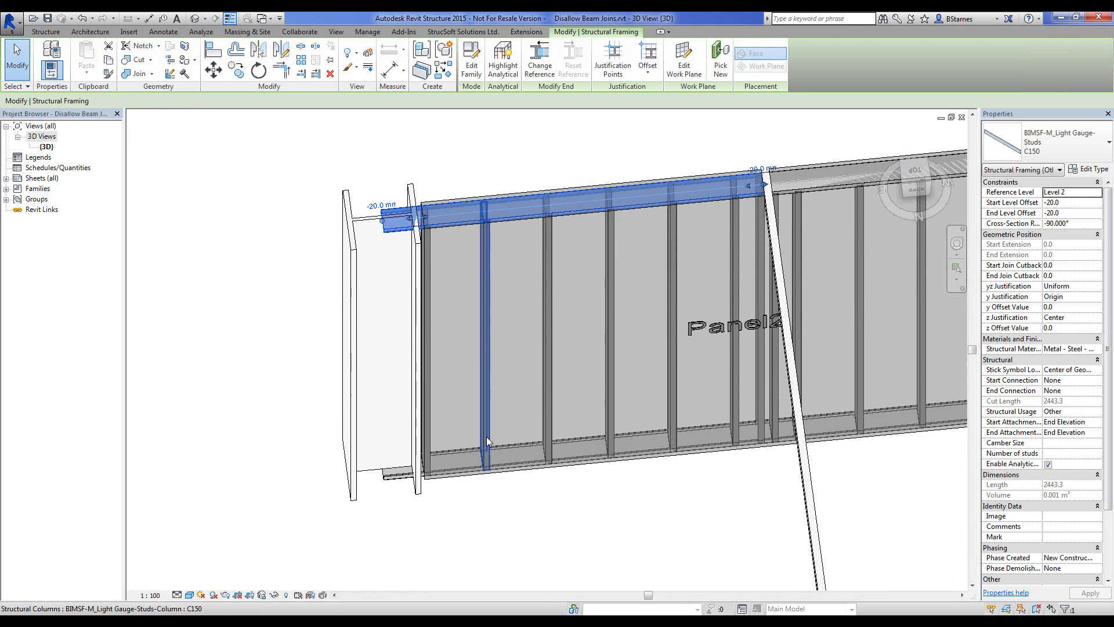
left_click(400, 473)
middle_click_drag(615, 484, 646, 462)
scroll(705, 428, "down", 1)
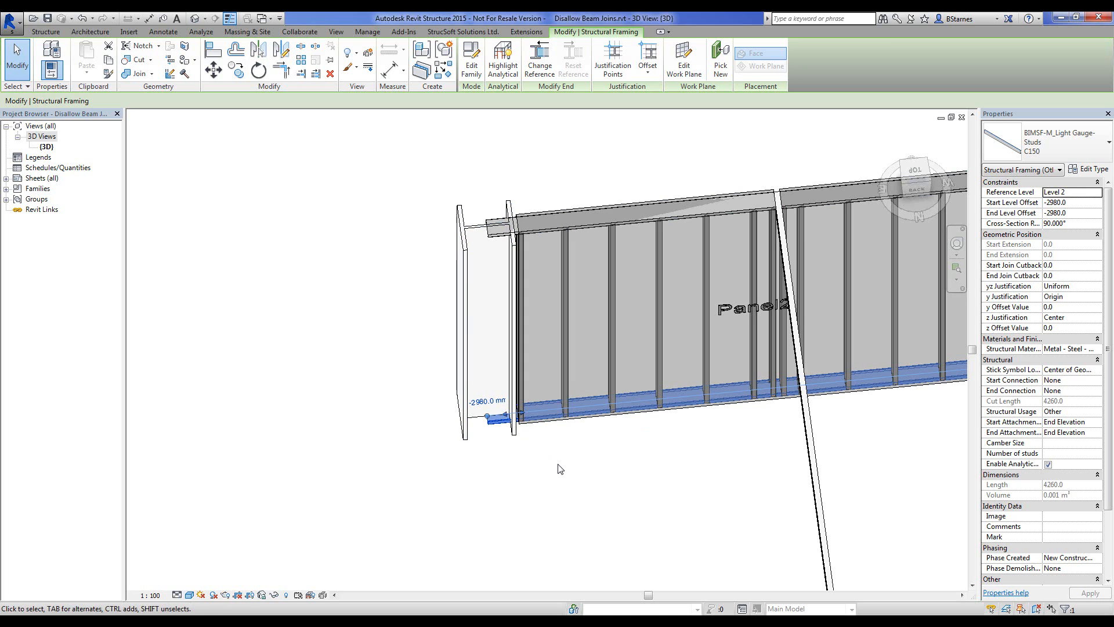
key("ctrl+z")
key("Escape")
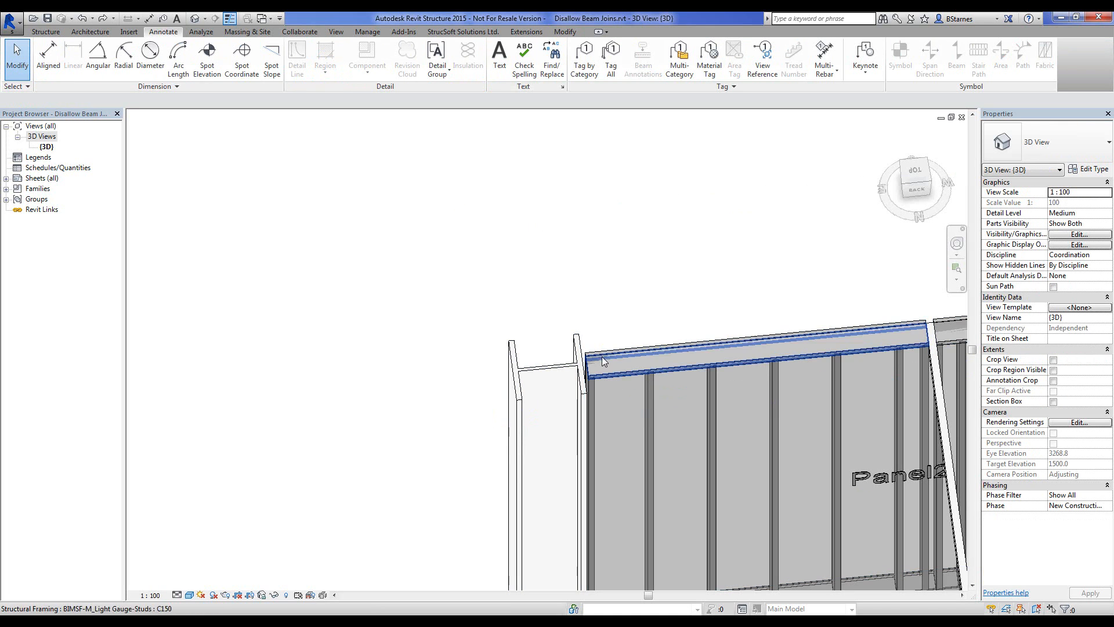
Disallow the join at the column end of the panel's top track
left_click(601, 356)
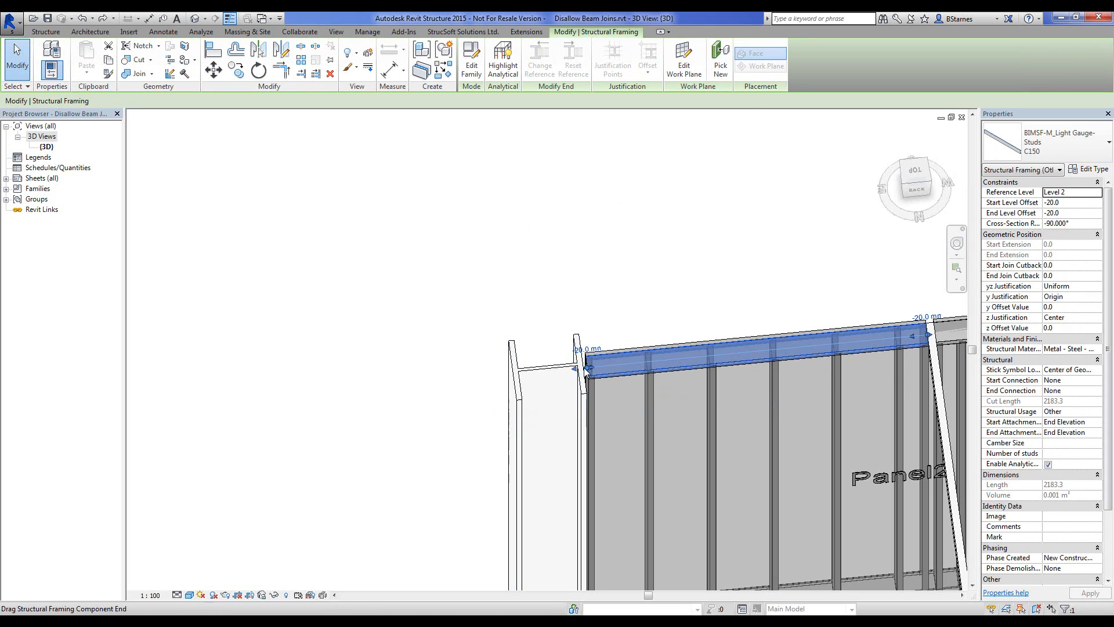
right_click(587, 369)
left_click(627, 145)
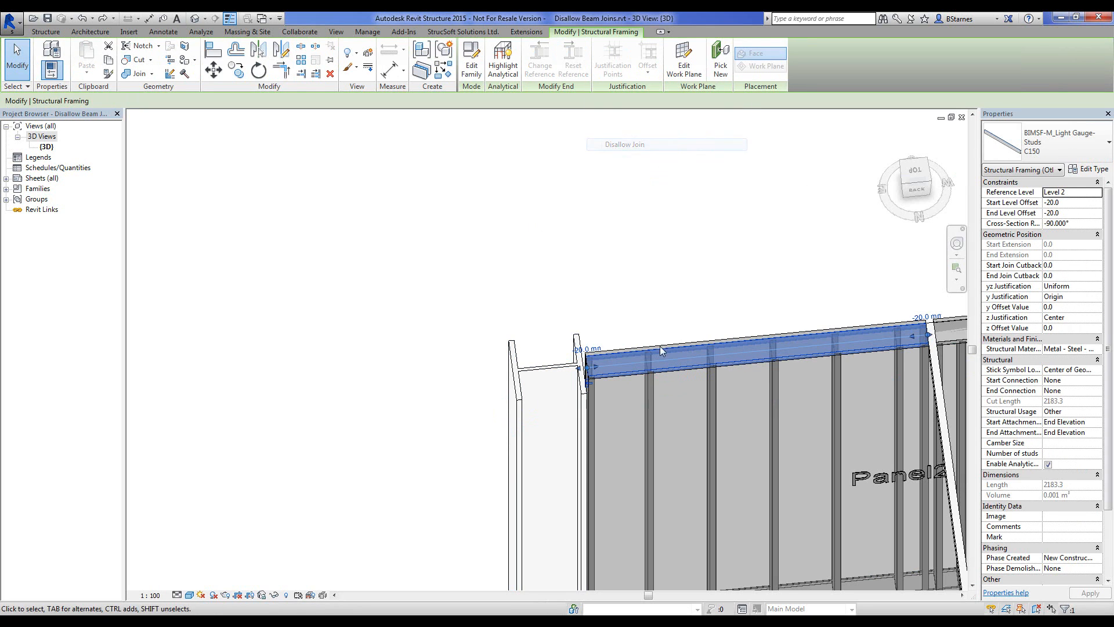
Disallow the join at the column end of the panel's bottom track
middle_click_drag(660, 345, 671, 270)
left_click(614, 427)
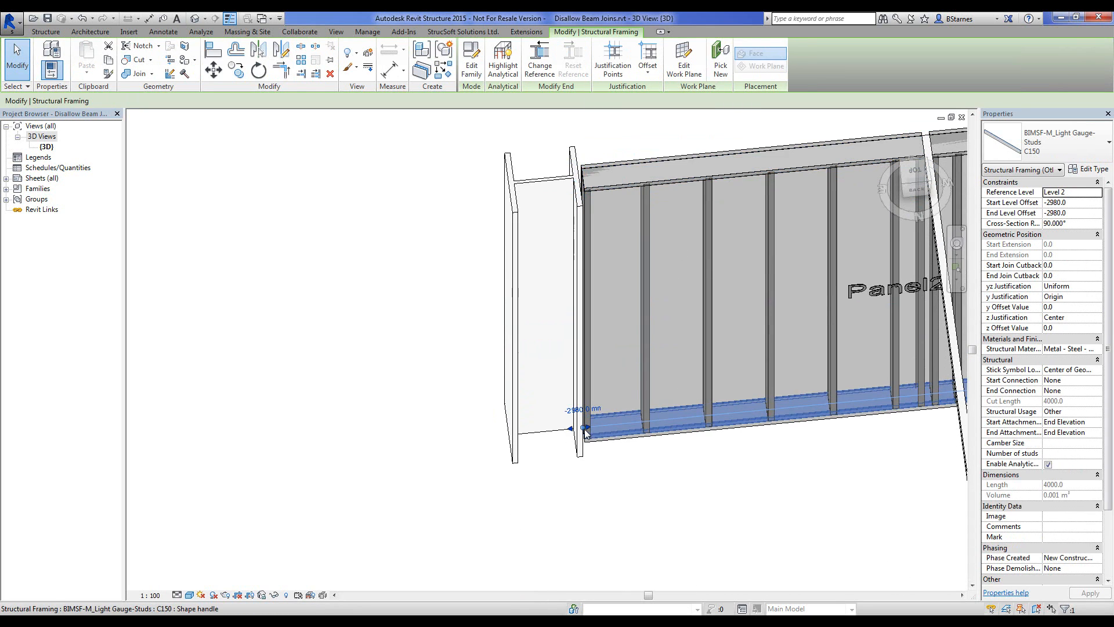
right_click(585, 429)
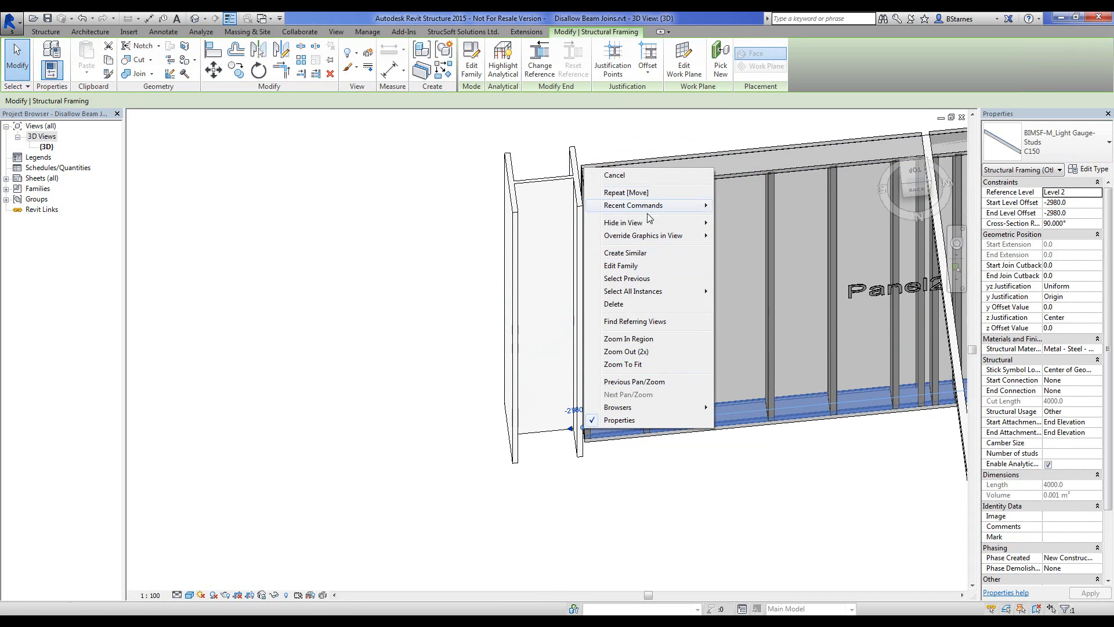
key("Escape")
scroll(578, 432, "up", 4)
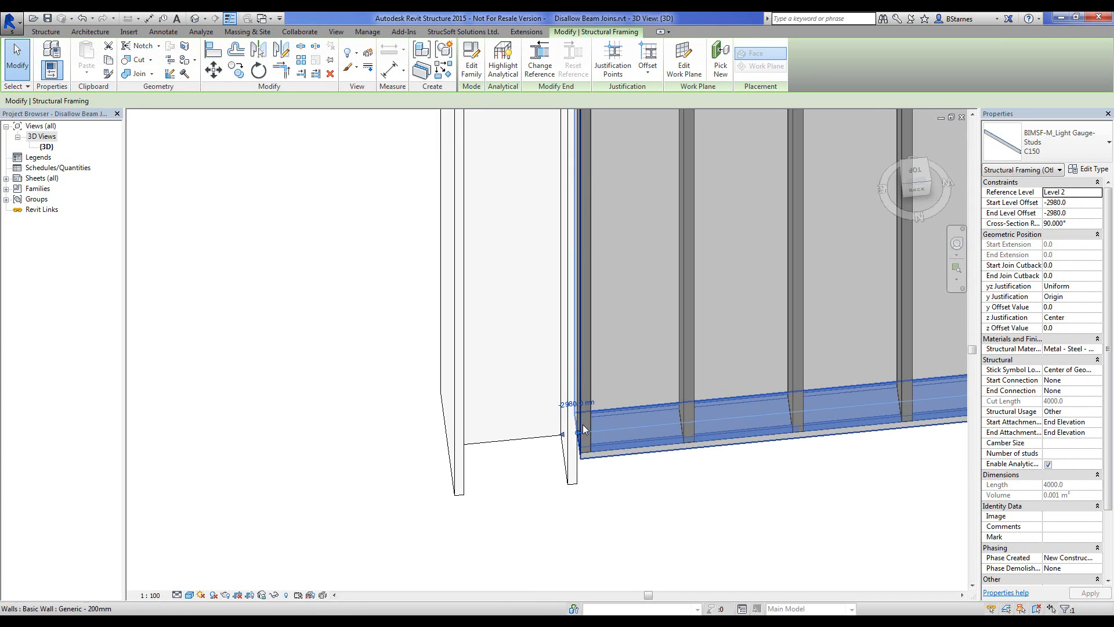
right_click(579, 434)
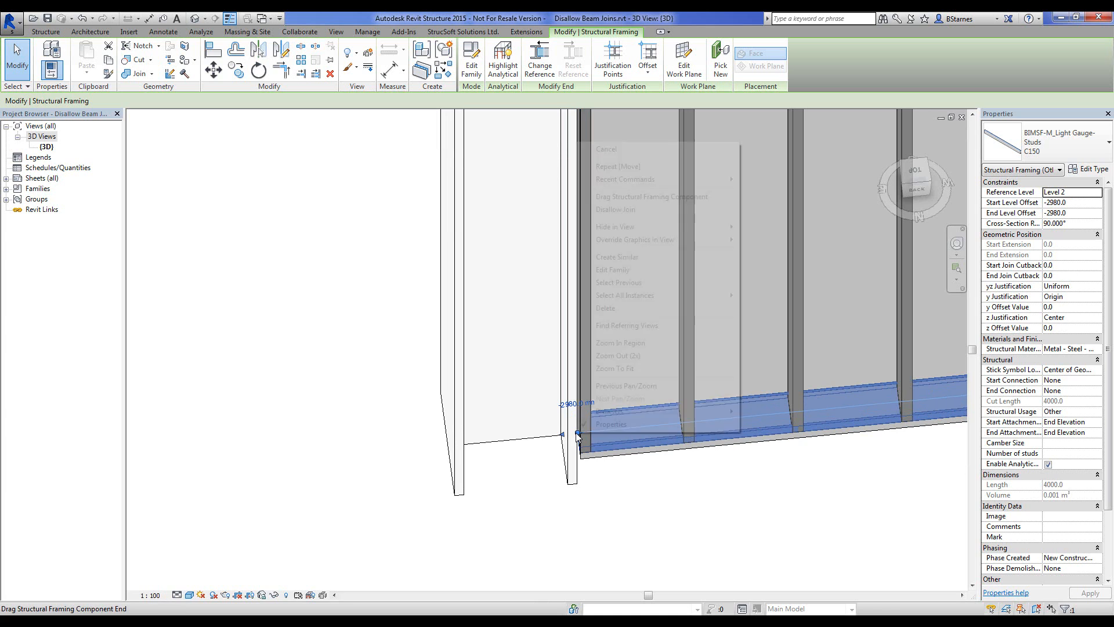
left_click(627, 210)
scroll(633, 304, "down", 3)
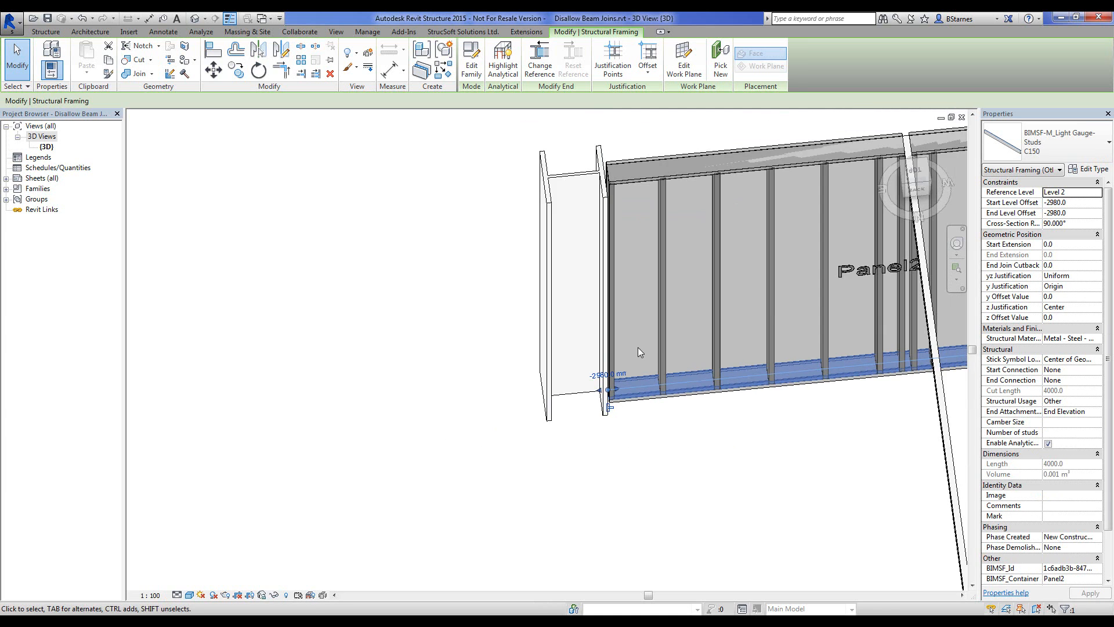
Move the wide flange column beside the unjoined tracks 20 mm away from the wall panel
left_click(556, 246)
left_click(215, 74)
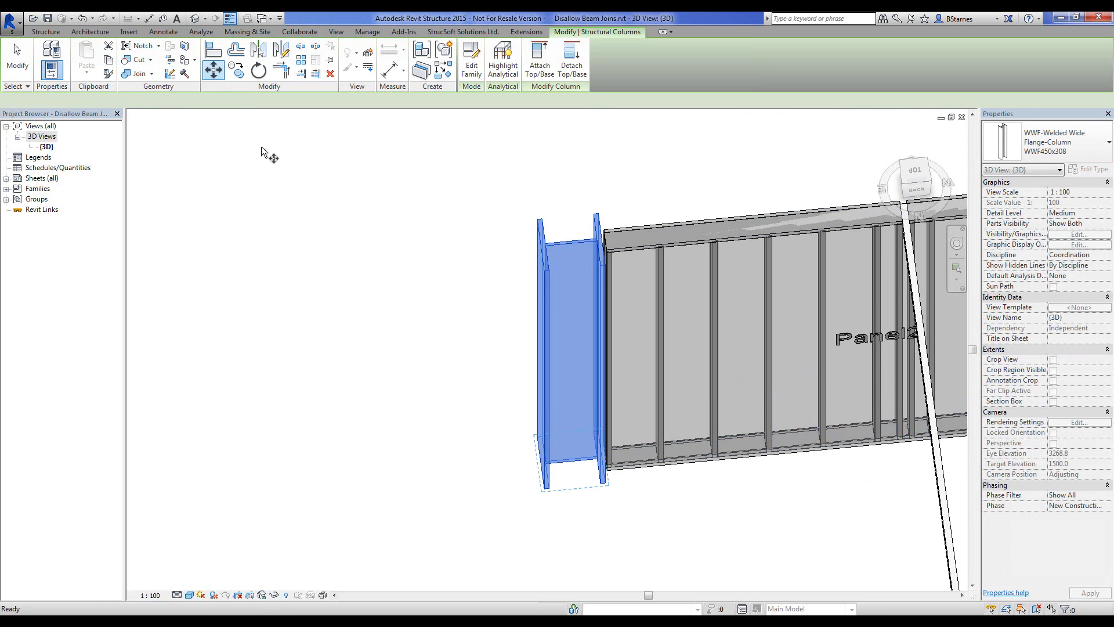
left_click(477, 458)
type("20")
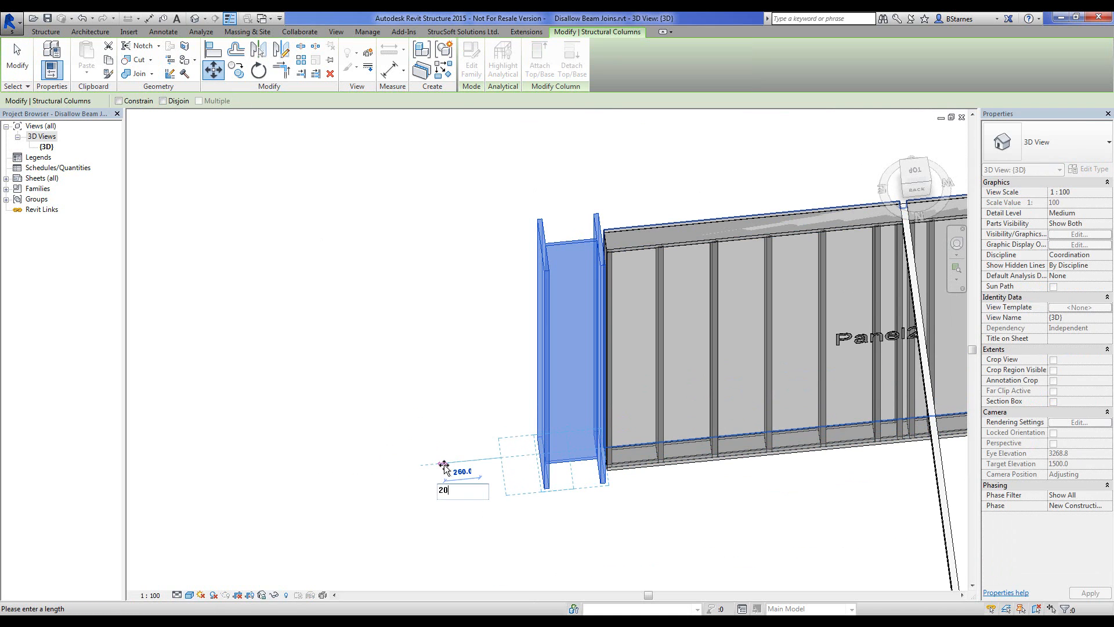
key("Return")
key("Escape")
Examine the whole wall panel between its two columns and the hollow section beam at the opening
middle_click_drag(618, 349, 467, 384)
middle_click_drag(500, 349, 524, 368, "shift")
middle_click_drag(557, 453, 578, 403)
scroll(503, 404, "down", 3)
scroll(578, 403, "up", 4)
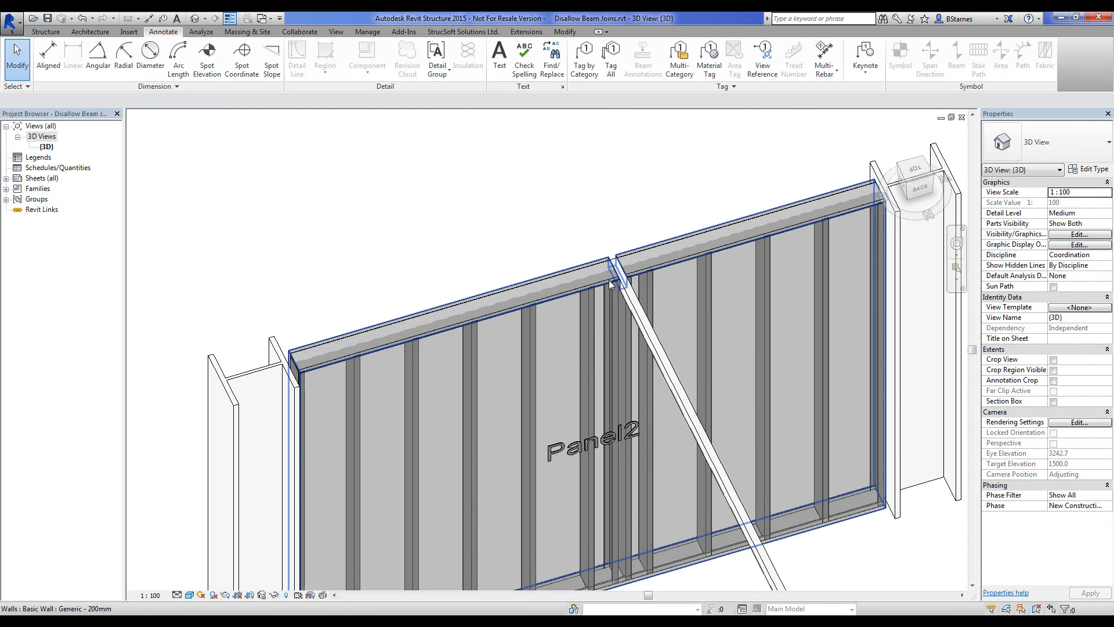
left_click(660, 350)
middle_click_drag(644, 441, 637, 277, "shift")
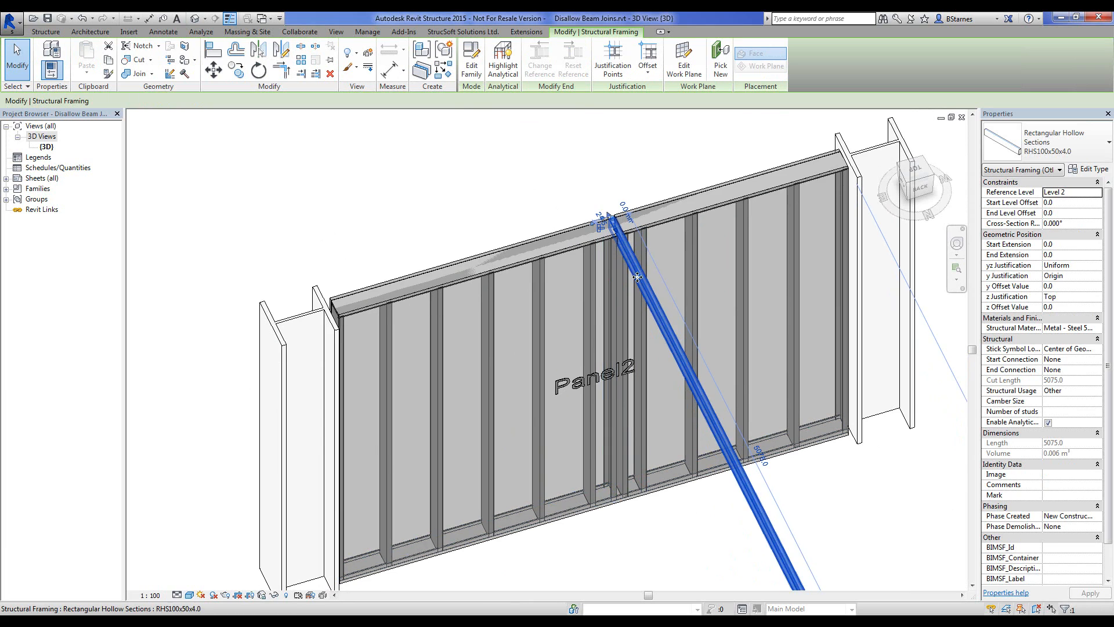
Inspect the panel's stud, top track and bottom track individually, and review the complete panel with its columns
left_click(387, 392)
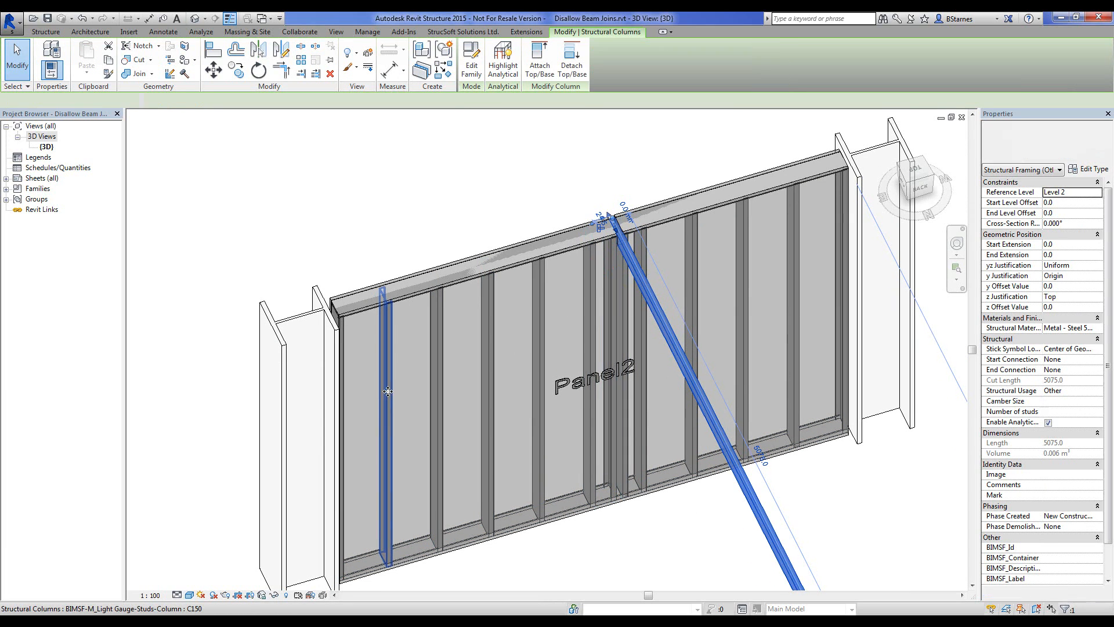
left_click(376, 572)
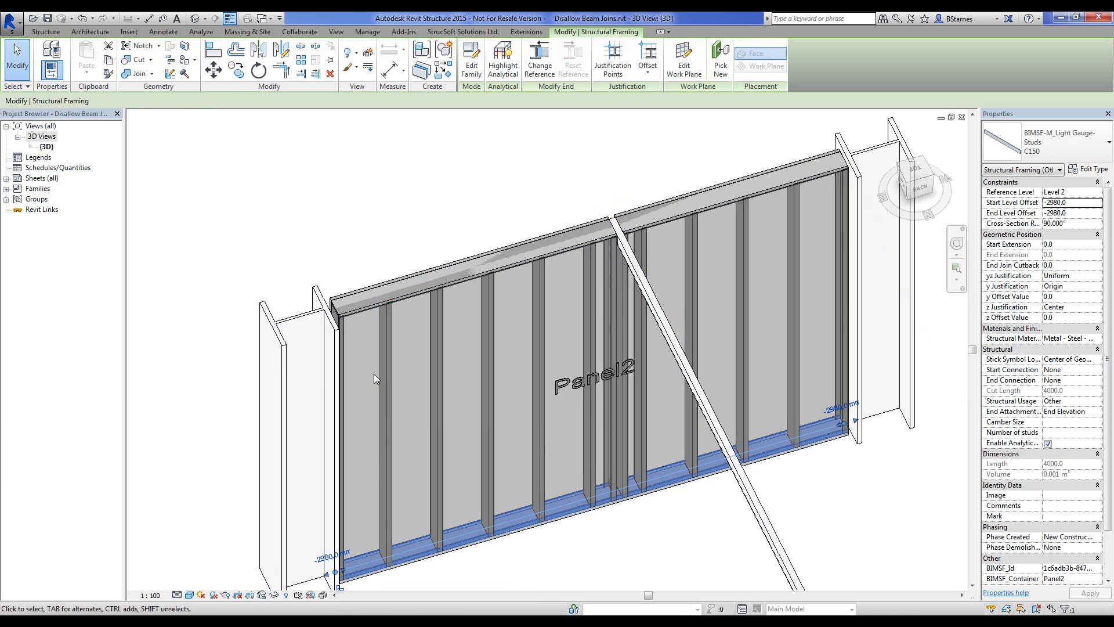
left_click(360, 305)
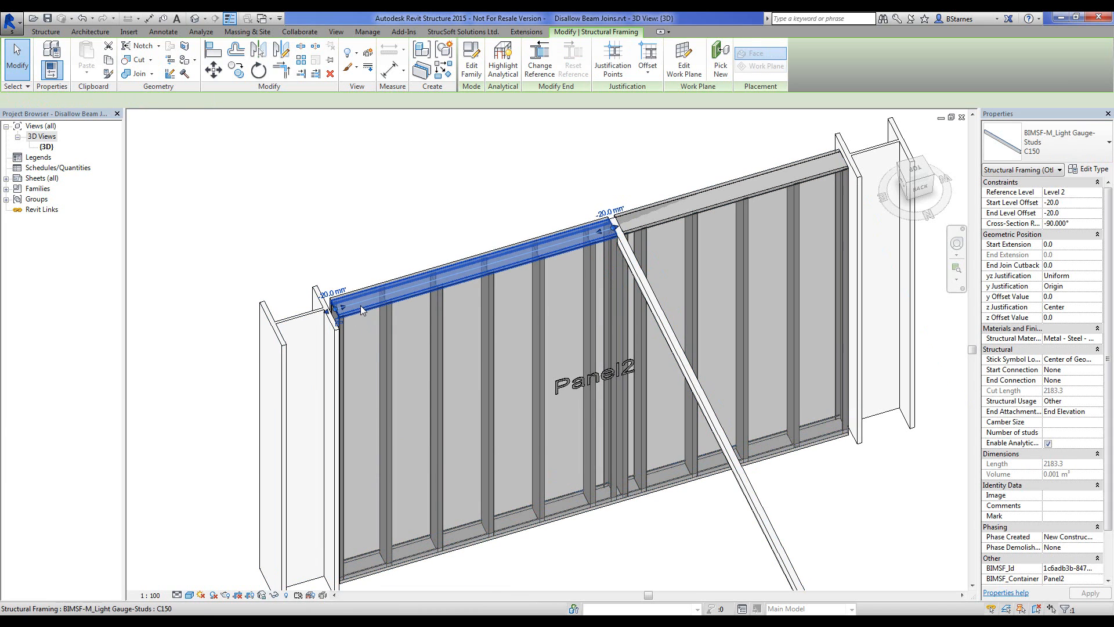
left_click(415, 559)
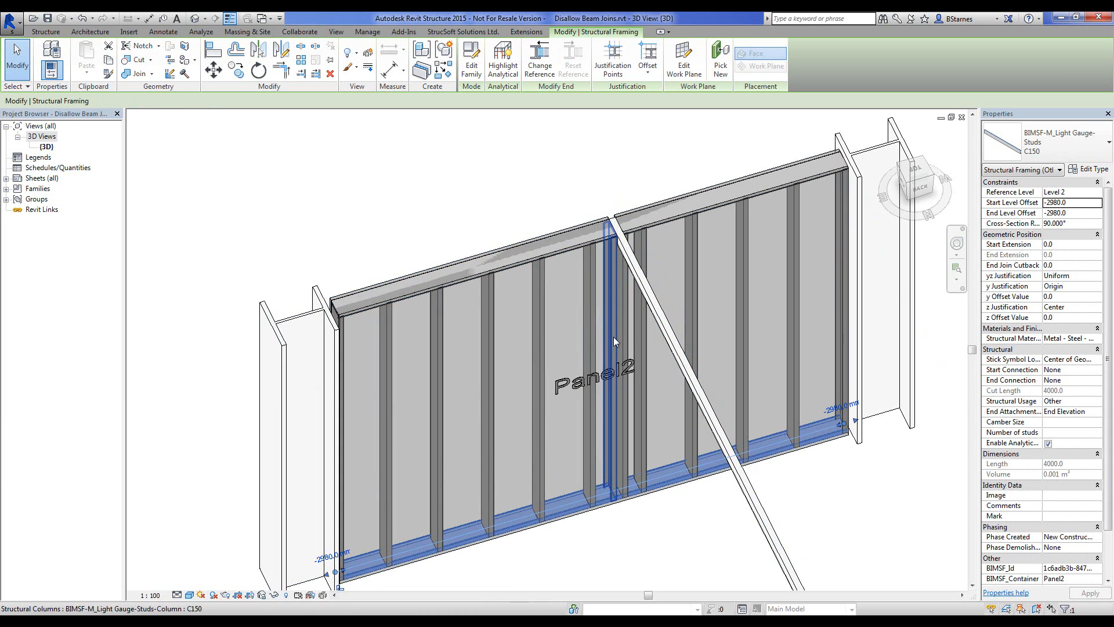
scroll(649, 551, "down", 2)
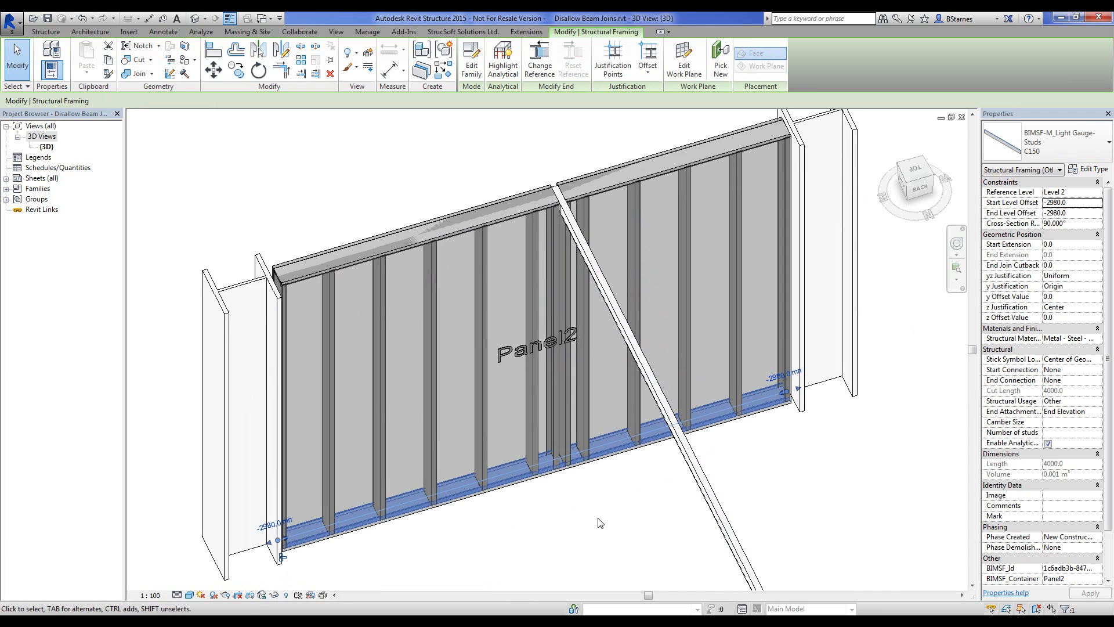
left_click(600, 525)
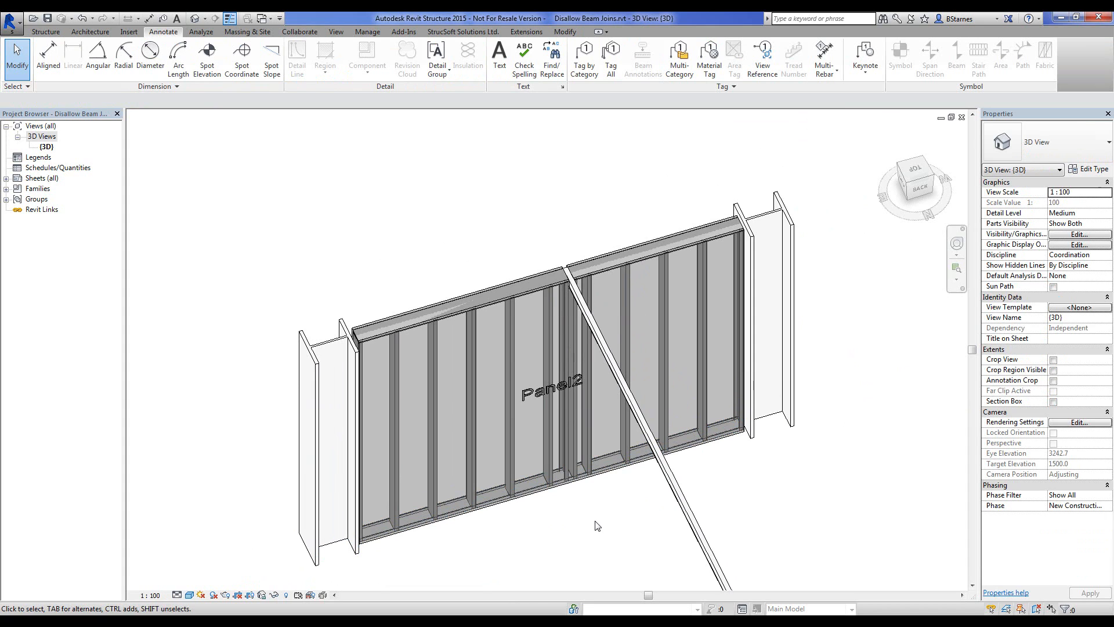
middle_click_drag(599, 523, 623, 494)
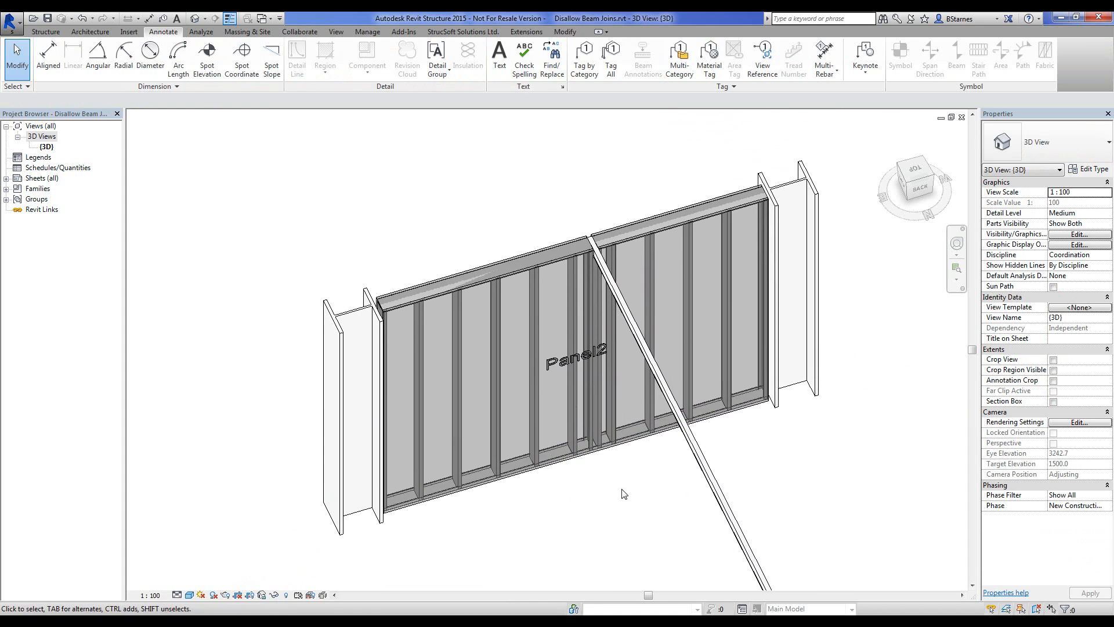